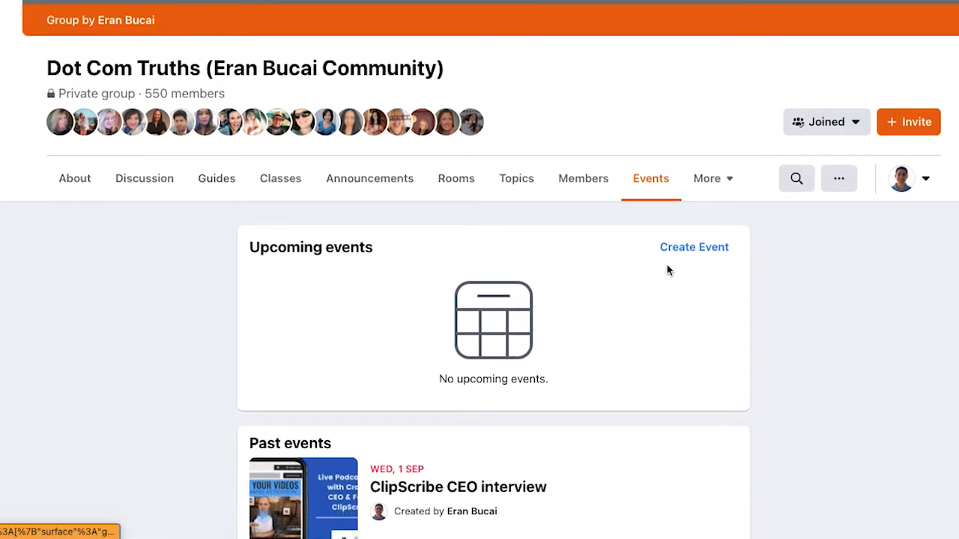
Begin creating a new group event from the Events tab and mark it as Online
scroll(668, 274, up, 5)
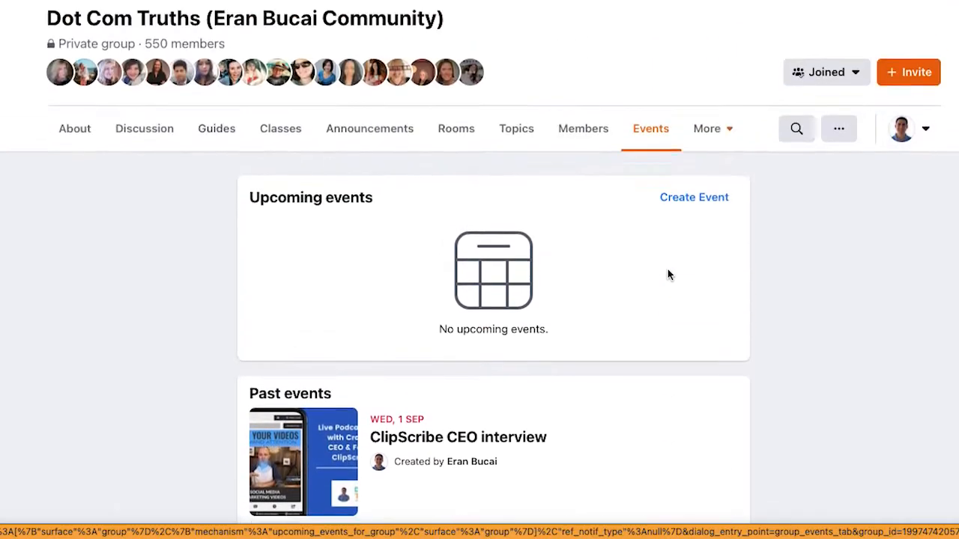
click(692, 285)
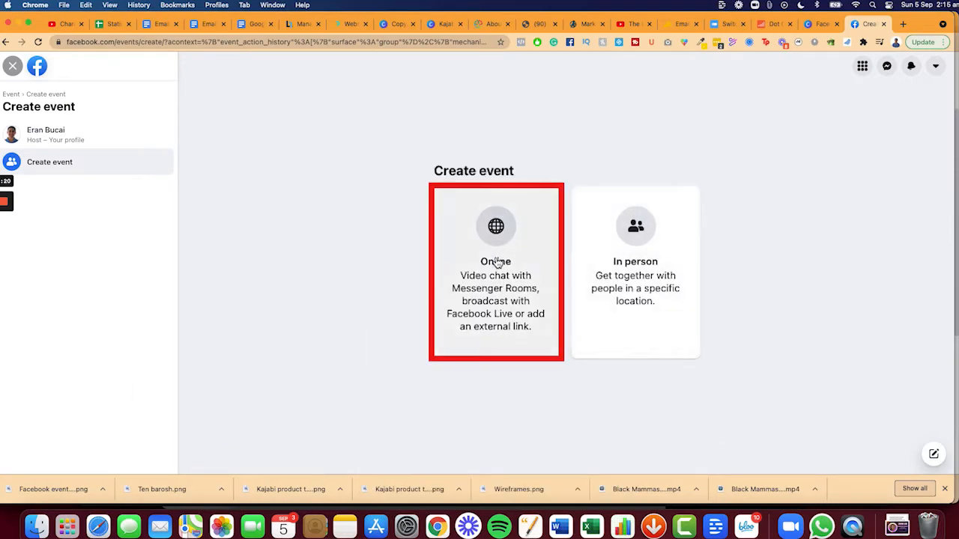
click(494, 281)
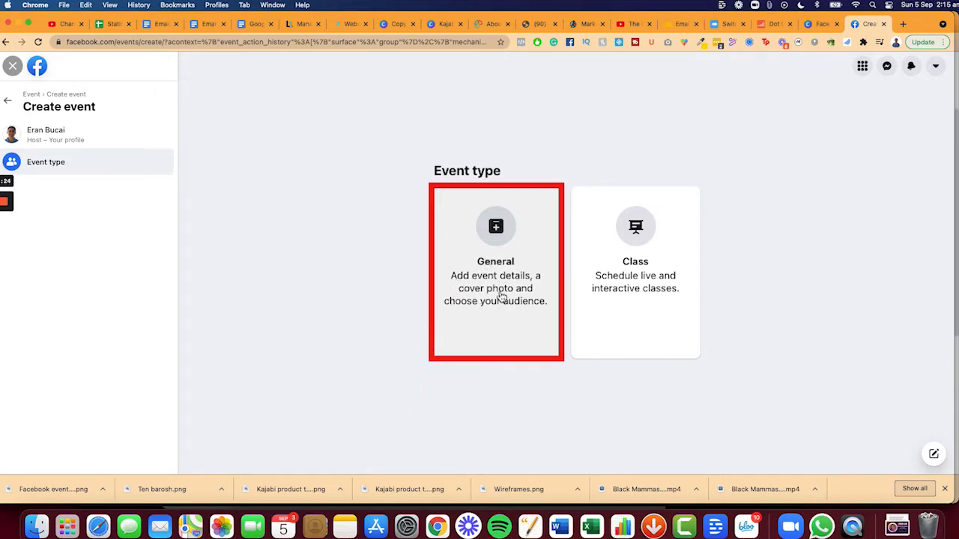
click(509, 284)
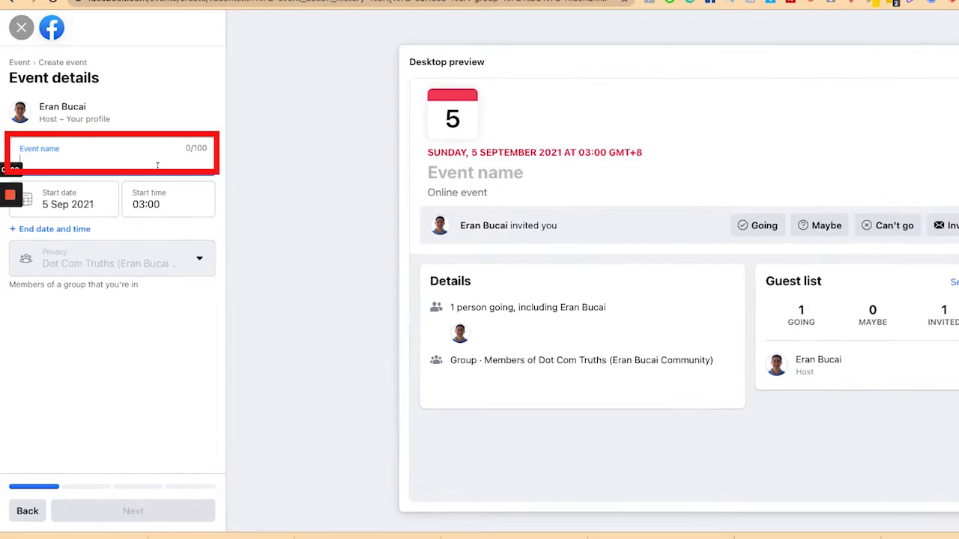
text(Lk)
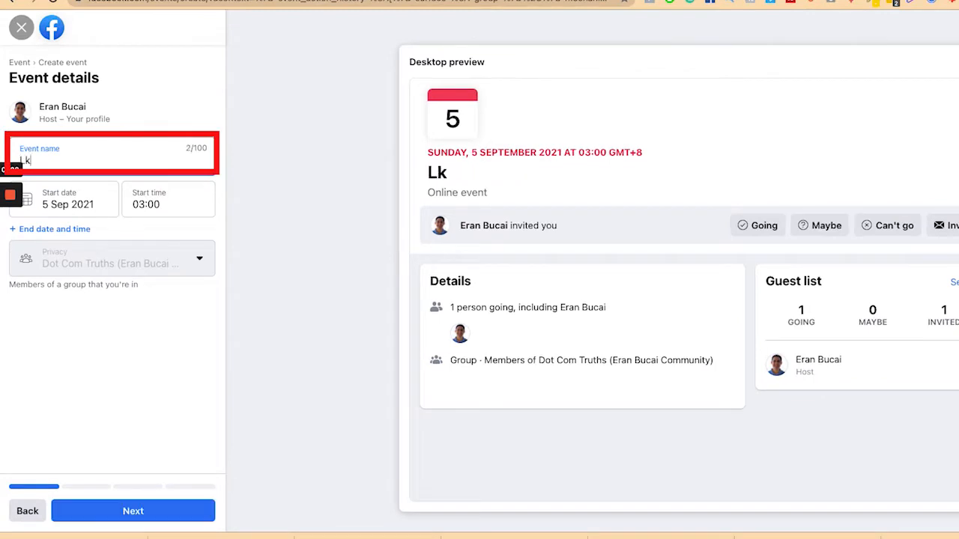
key(BackSpace)
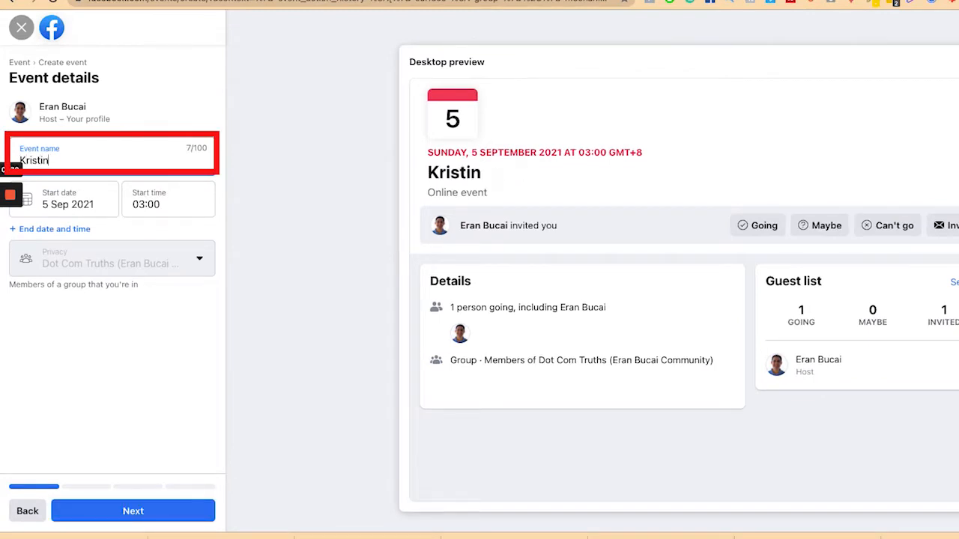
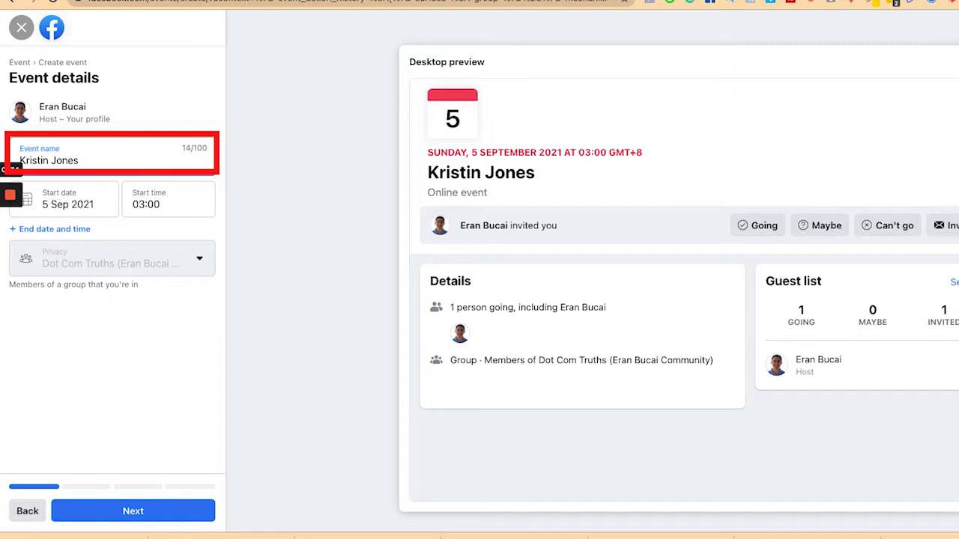
text(Live Podcas)
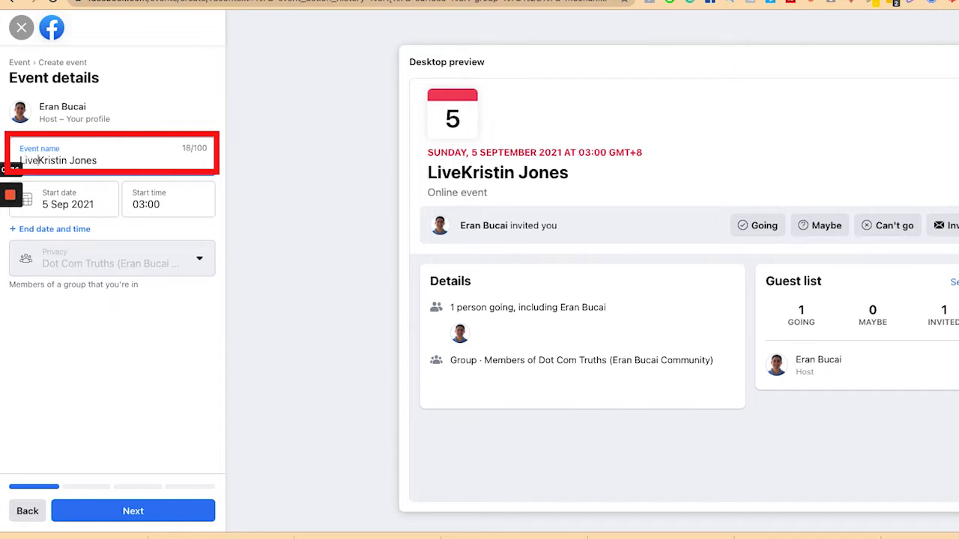
text(t interview with)
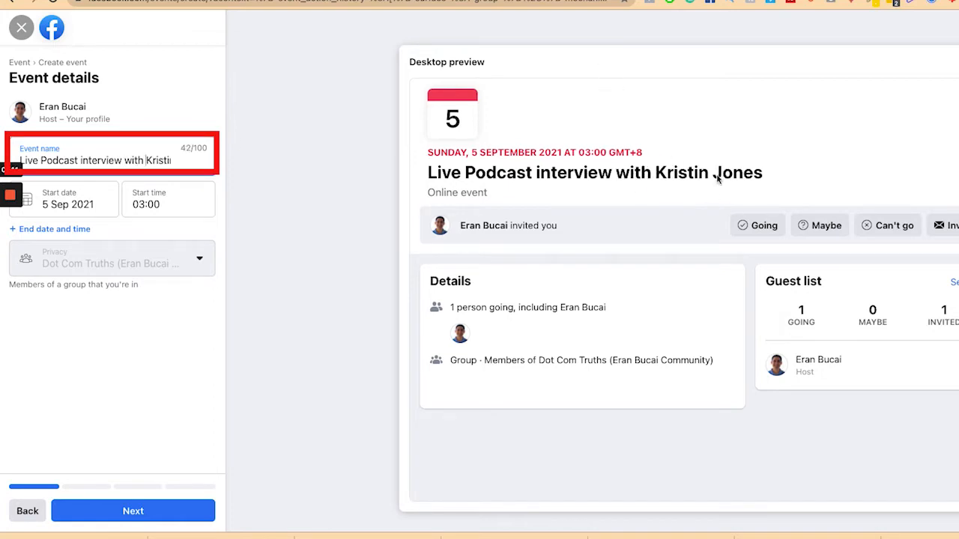
Set the event start to 6 September 2021 at 07:00
mouse_move(11, 245)
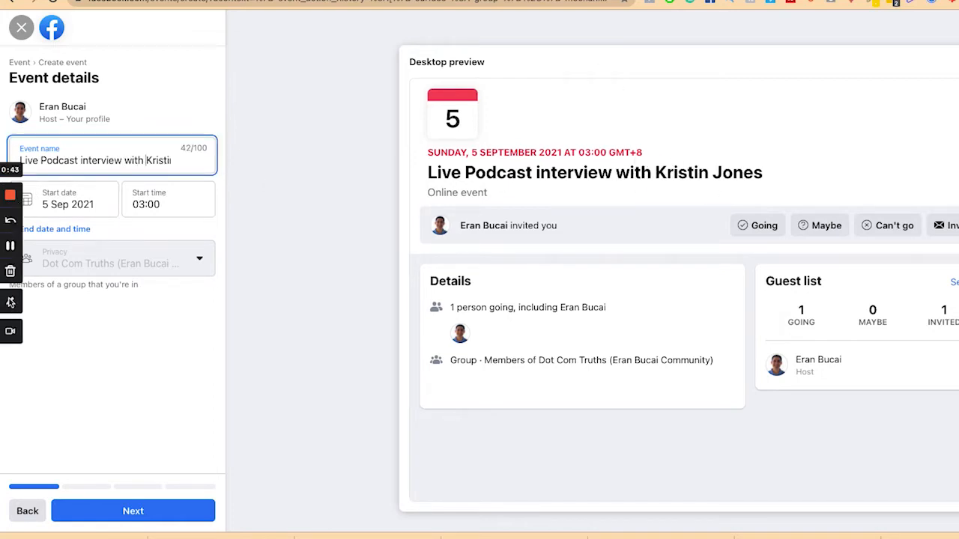
click(10, 302)
mouse_move(604, 146)
mouse_down()
mouse_move(717, 228)
mouse_move(574, 165)
mouse_up()
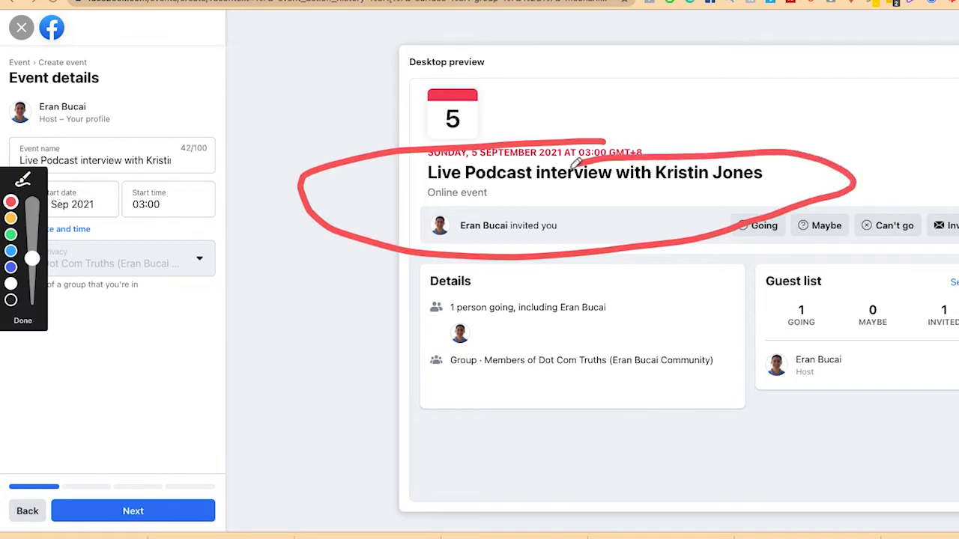
drag(272, 153, 194, 152)
mouse_move(230, 126)
mouse_down()
mouse_move(178, 157)
mouse_move(220, 167)
mouse_up()
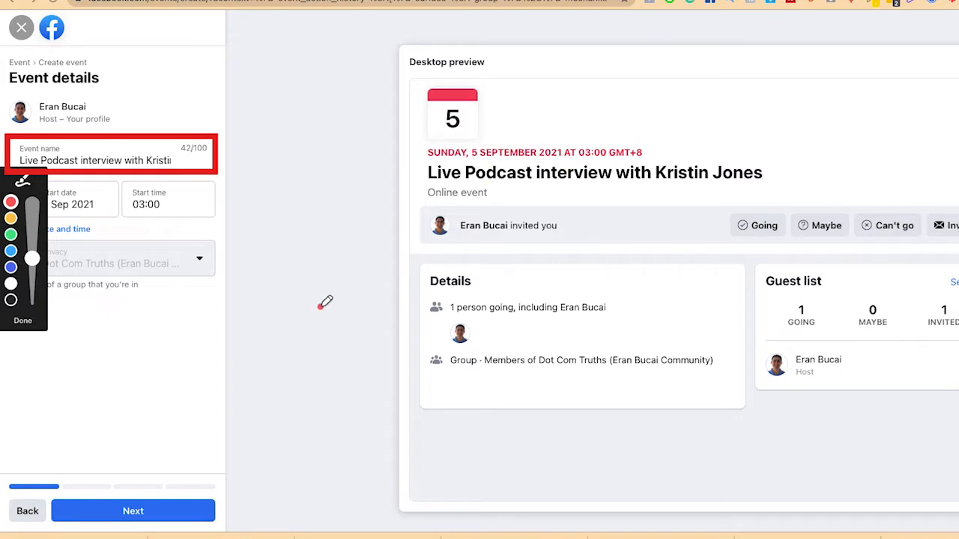
click(22, 320)
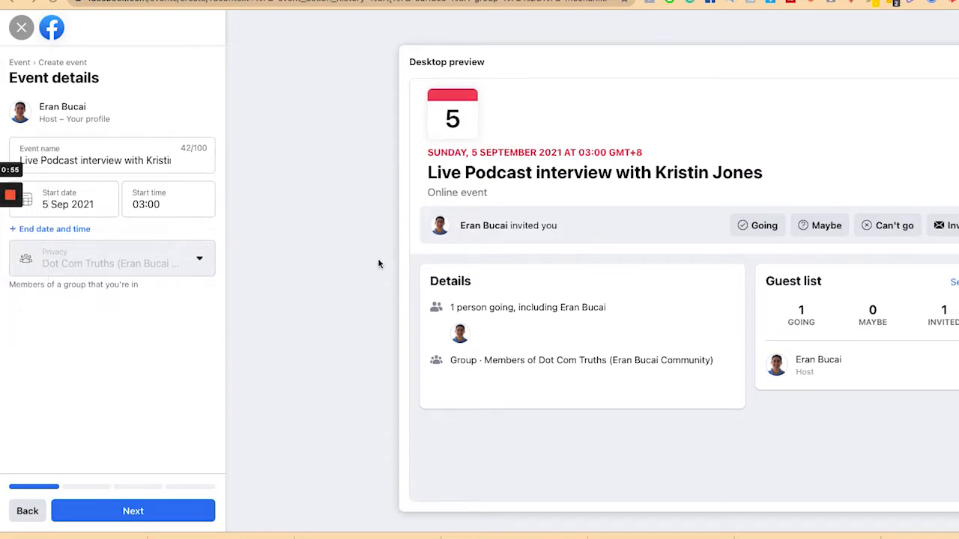
click(90, 207)
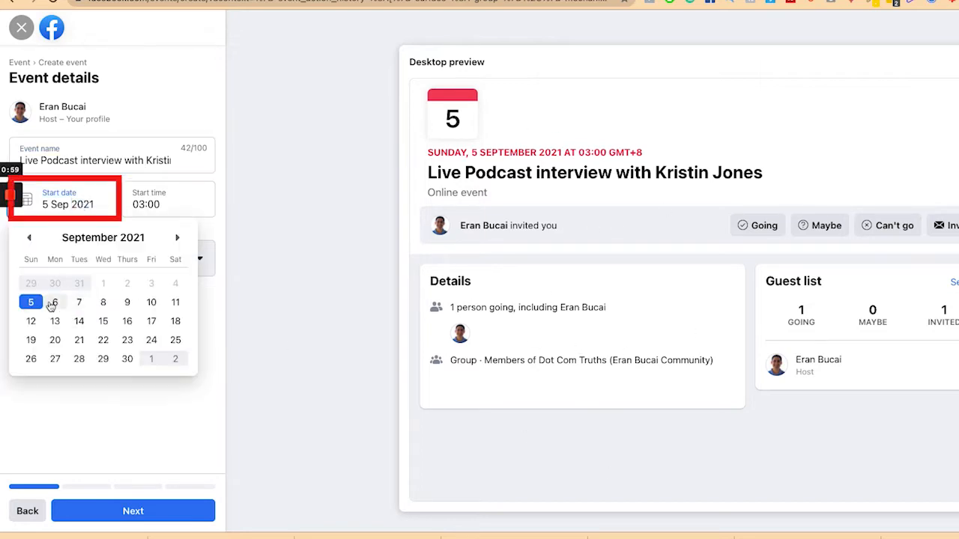
click(54, 302)
click(165, 203)
scroll(167, 386, down, 5)
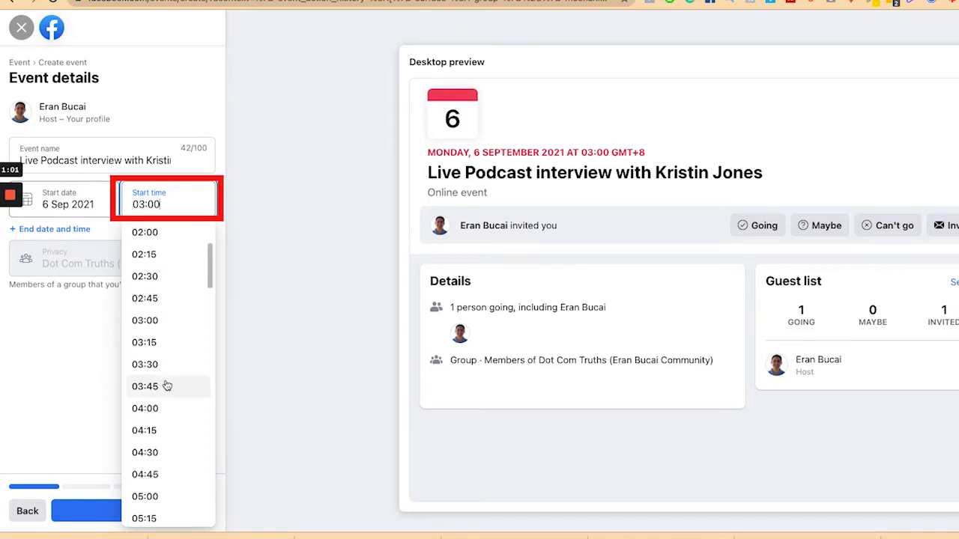
scroll(166, 386, down, 4)
click(161, 428)
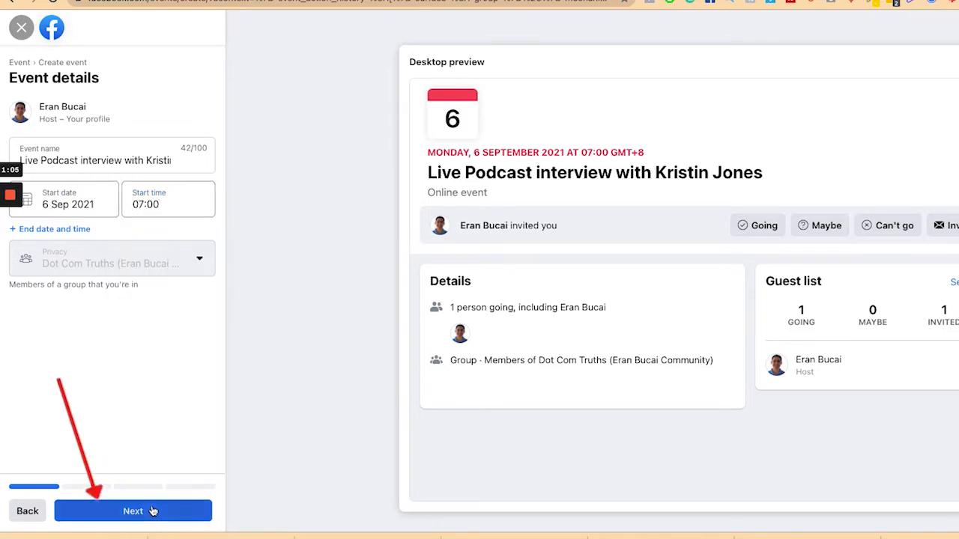
Choose Facebook Live as the event location, dismiss its explanation, and continue to Description
click(153, 511)
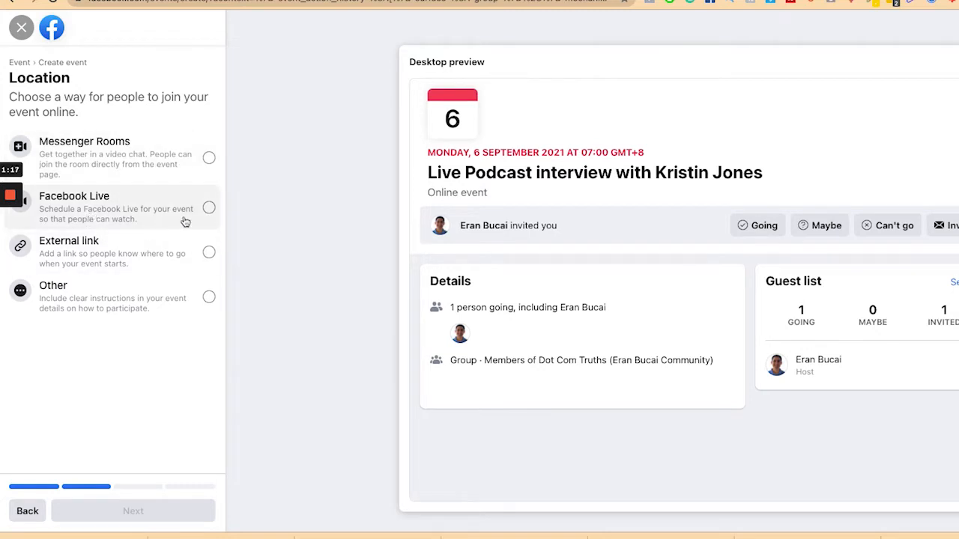
click(209, 209)
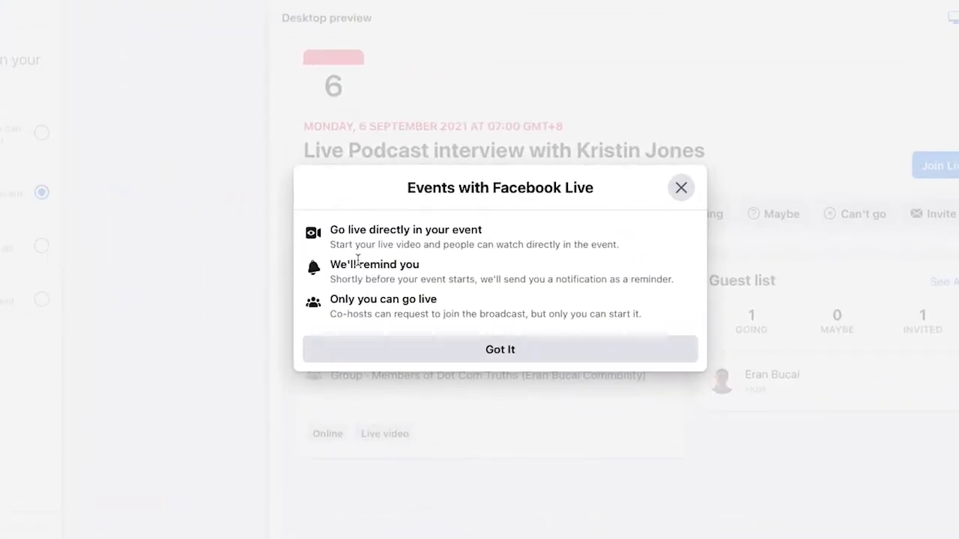
drag(242, 265, 337, 265)
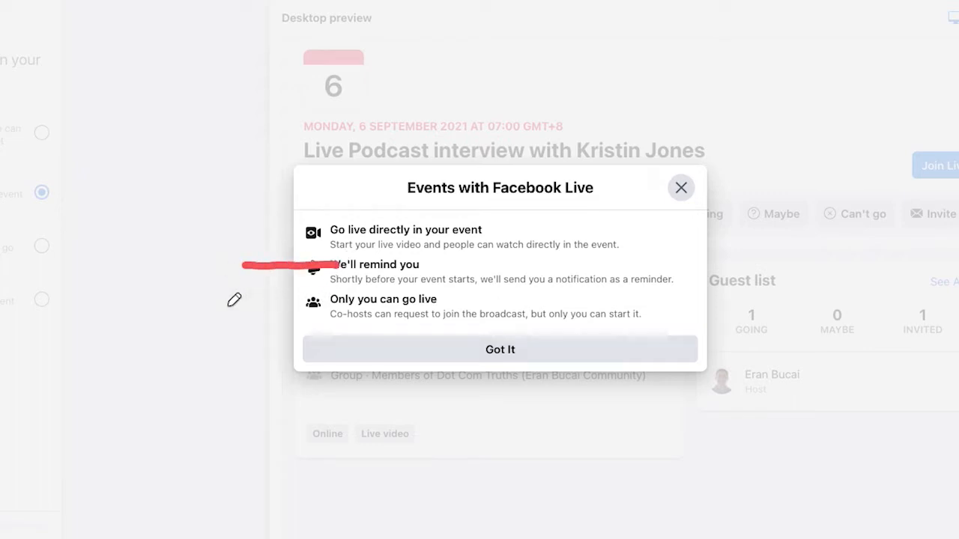
mouse_move(224, 305)
mouse_down()
mouse_move(294, 305)
mouse_move(267, 319)
mouse_up()
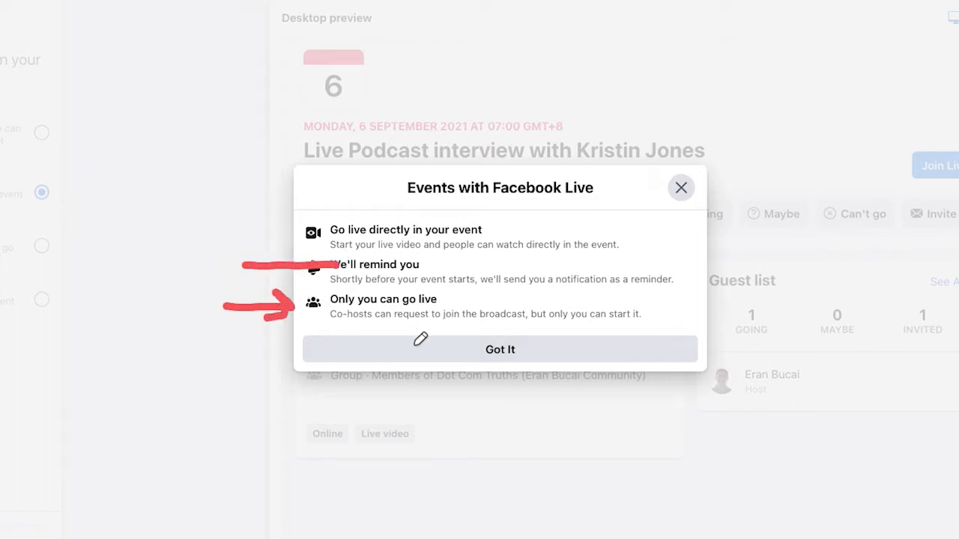
key(Escape)
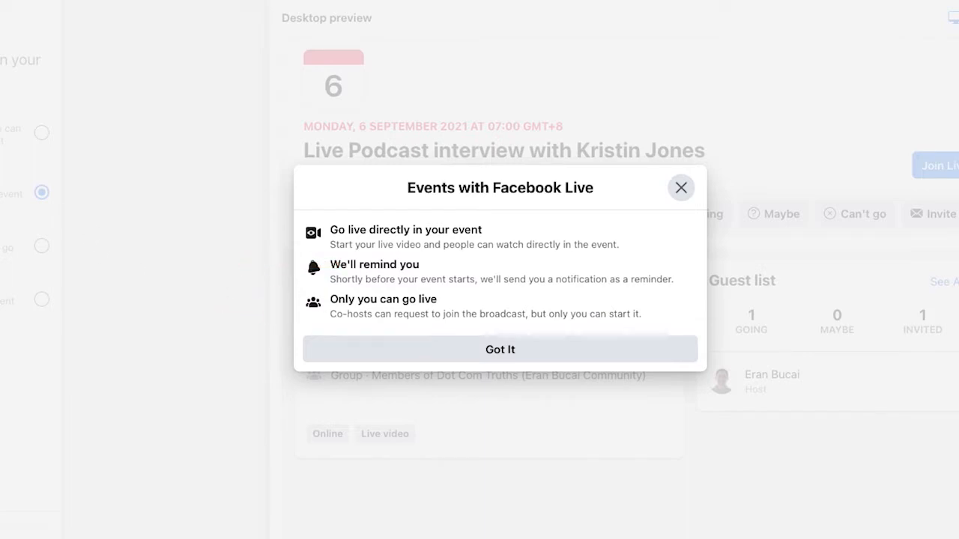
click(517, 337)
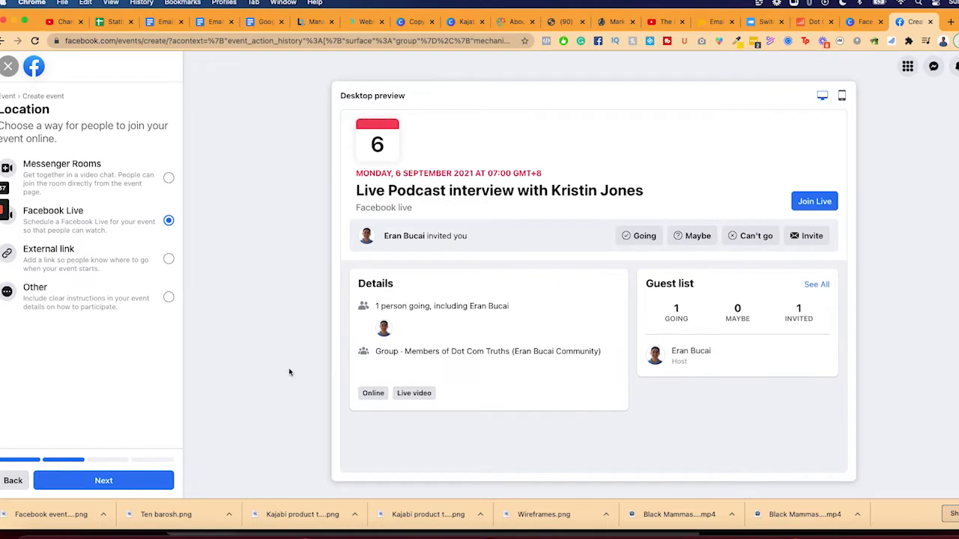
click(123, 481)
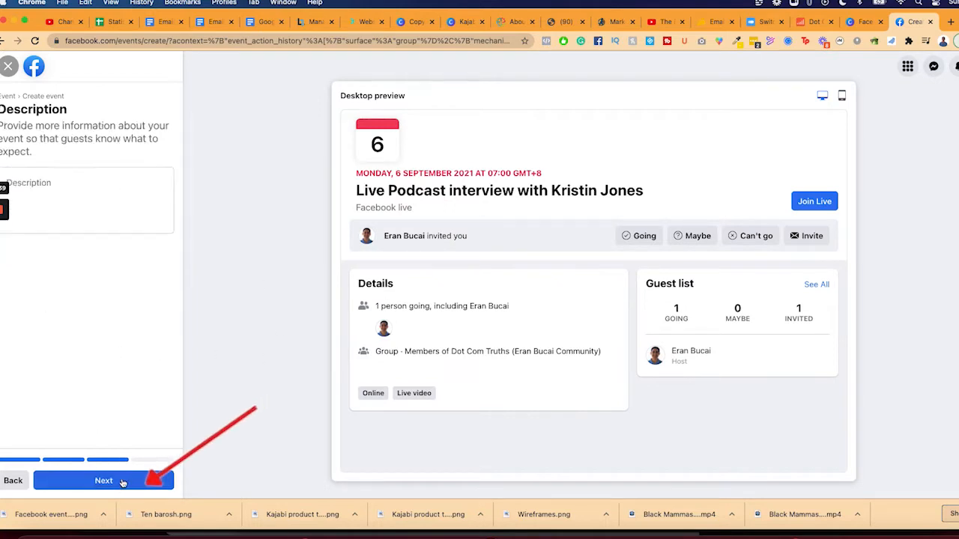
Copy the guest's bio paragraph from the Canva design for the event description
click(84, 181)
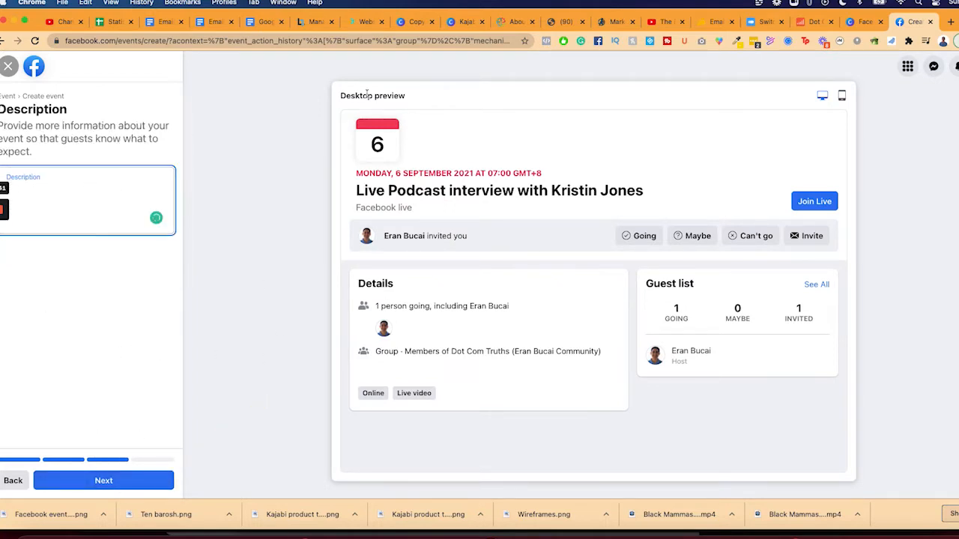
click(862, 21)
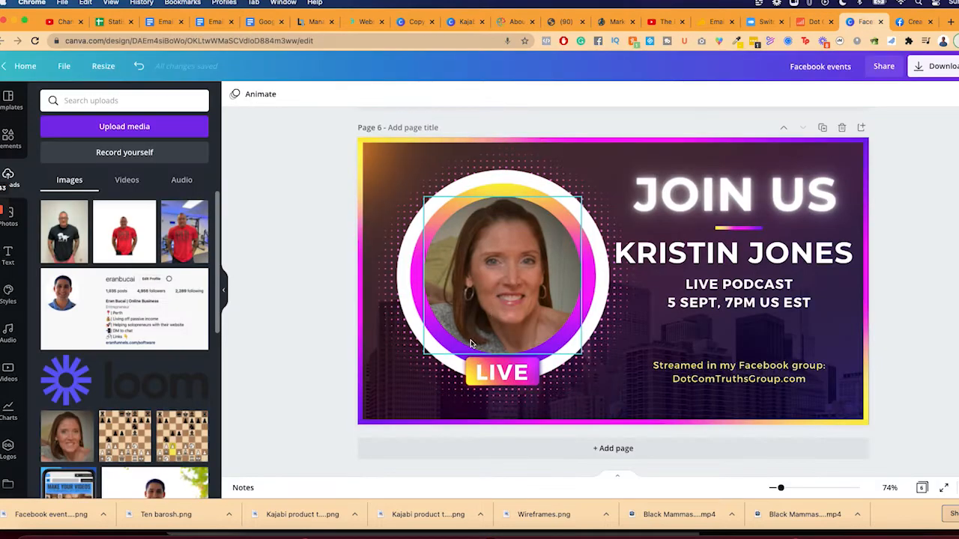
scroll(494, 330, up, 1)
scroll(495, 330, up, 3)
double_click(551, 191)
key(ctrl+c)
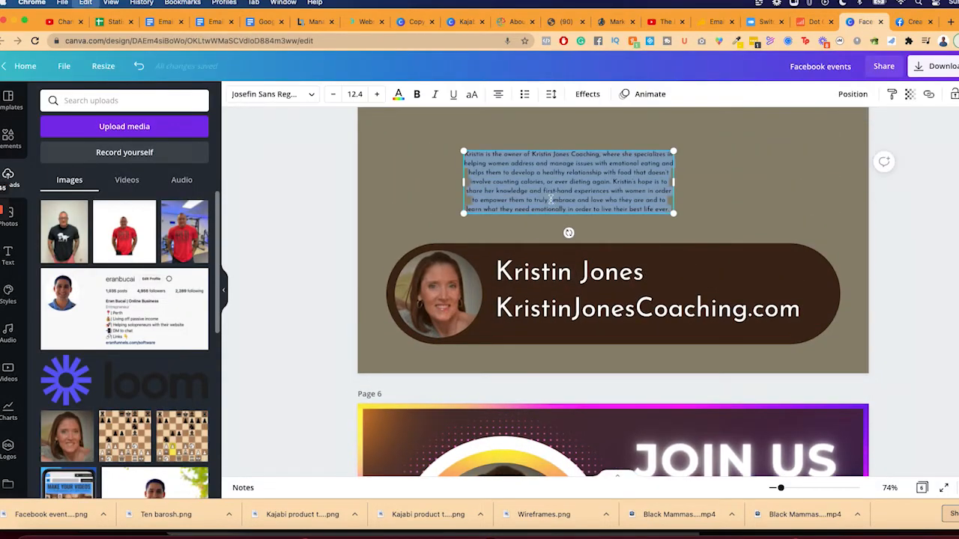
click(909, 21)
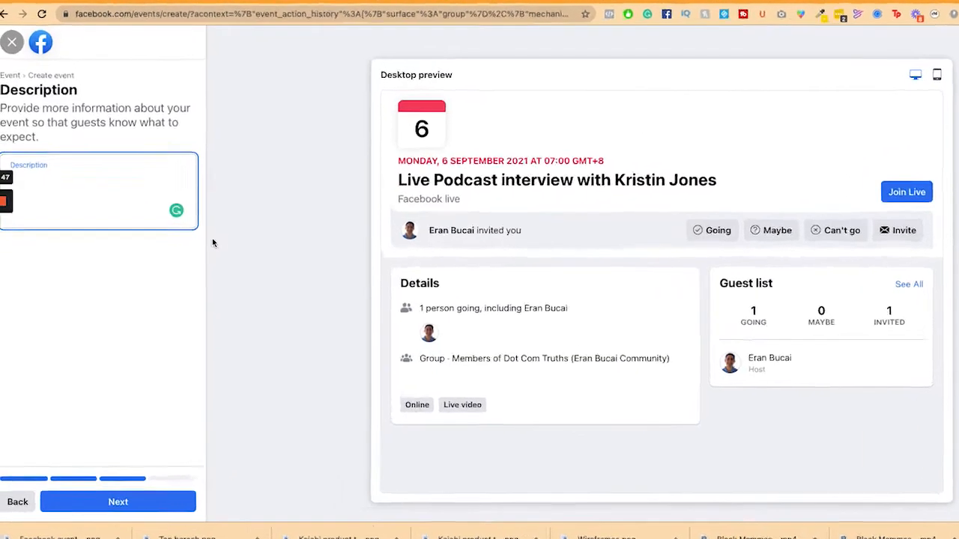
Paste the guest bio into the Description with blank lines above it
key(ctrl+v)
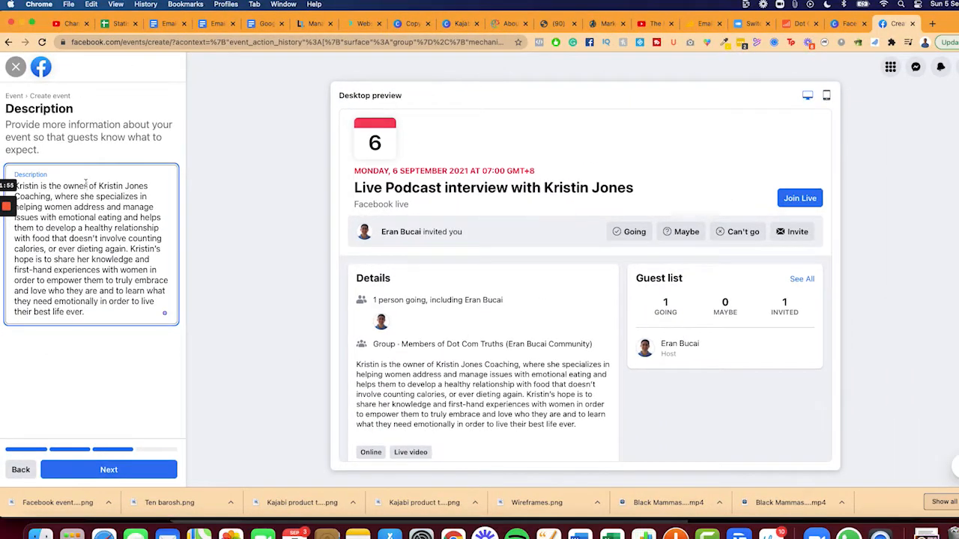
key(Return)
key(Return)
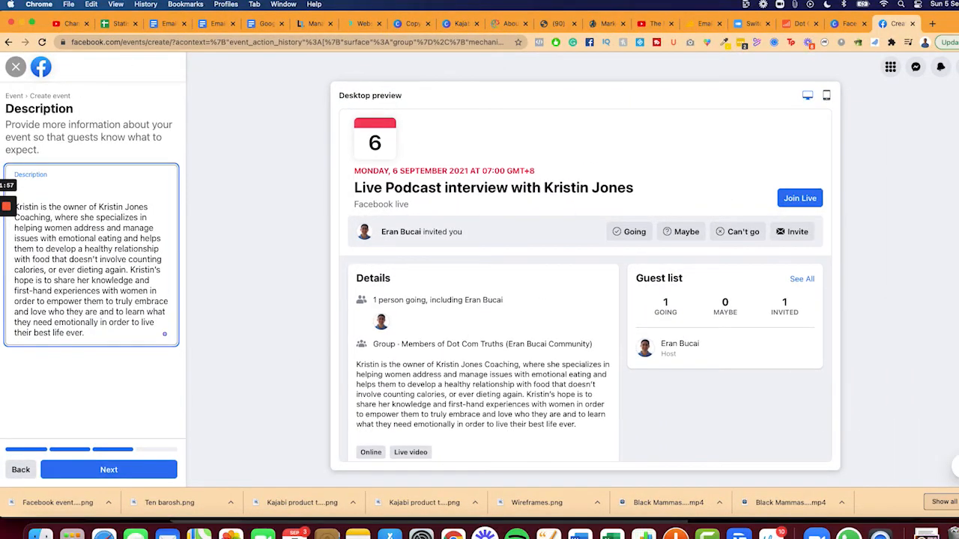
mouse_move(6, 209)
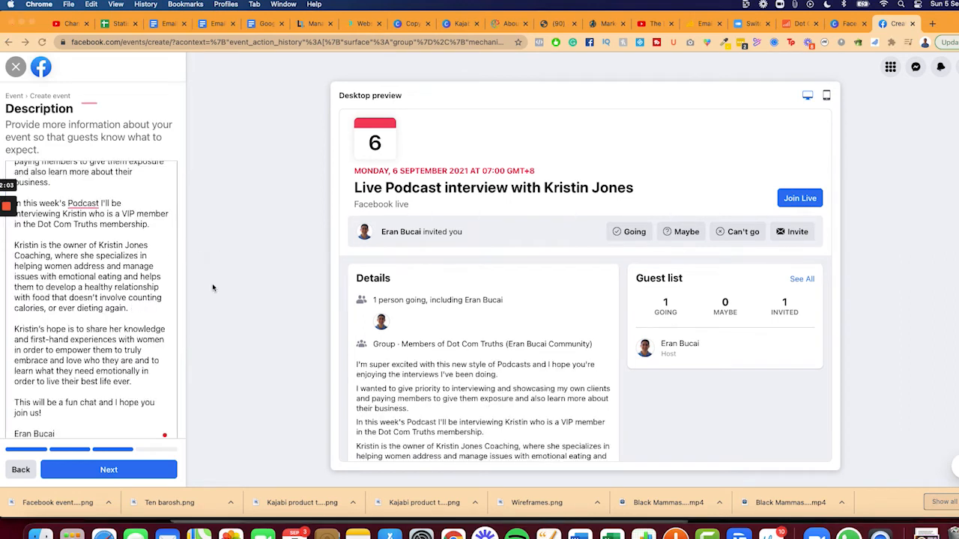
scroll(118, 292, up, 3)
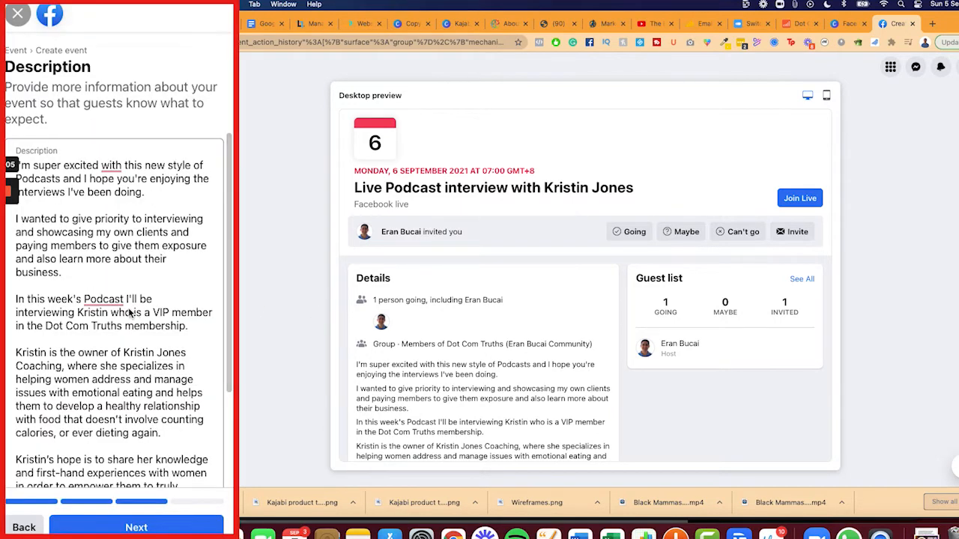
Accept the lowercase 'podcast', 'about' instead of 'with', and added comma corrections
mouse_move(120, 301)
click(107, 330)
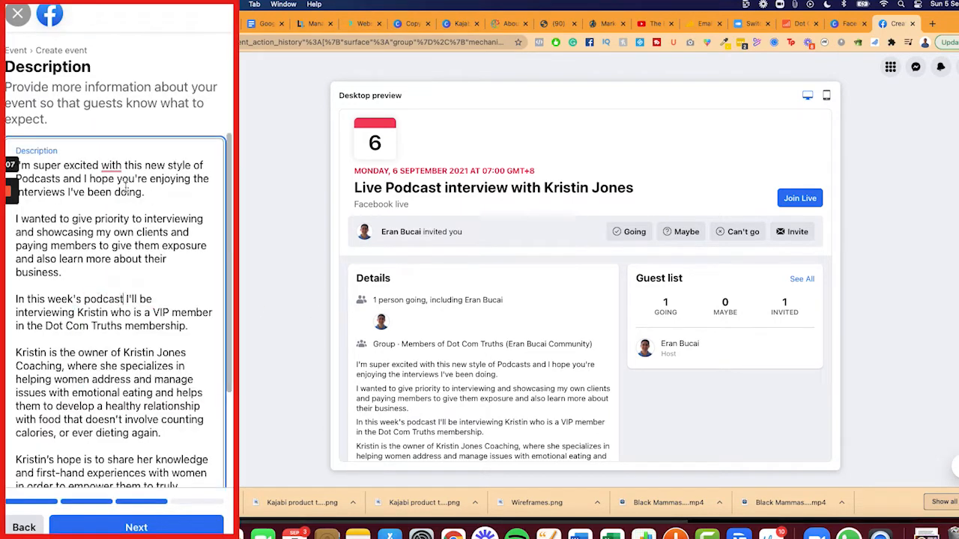
mouse_move(111, 165)
click(118, 202)
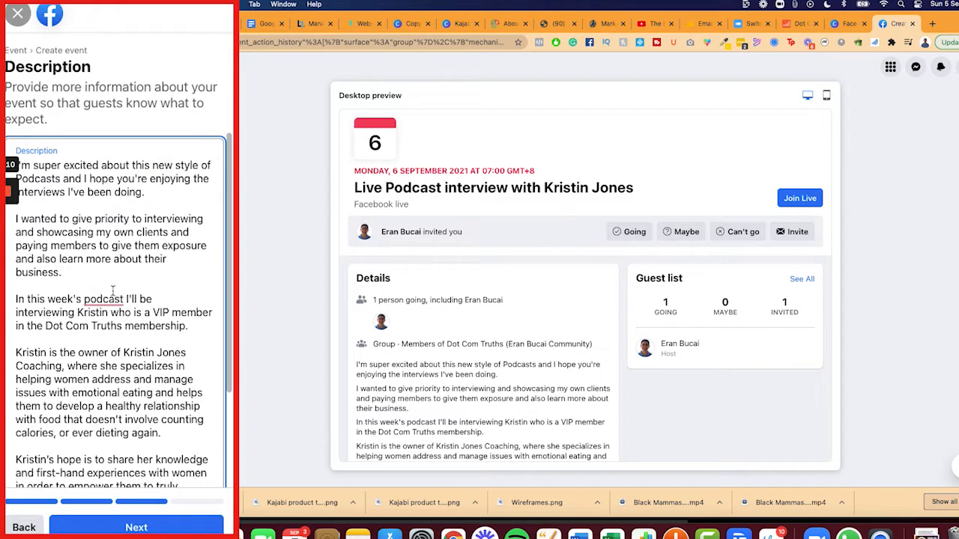
mouse_move(113, 296)
click(112, 334)
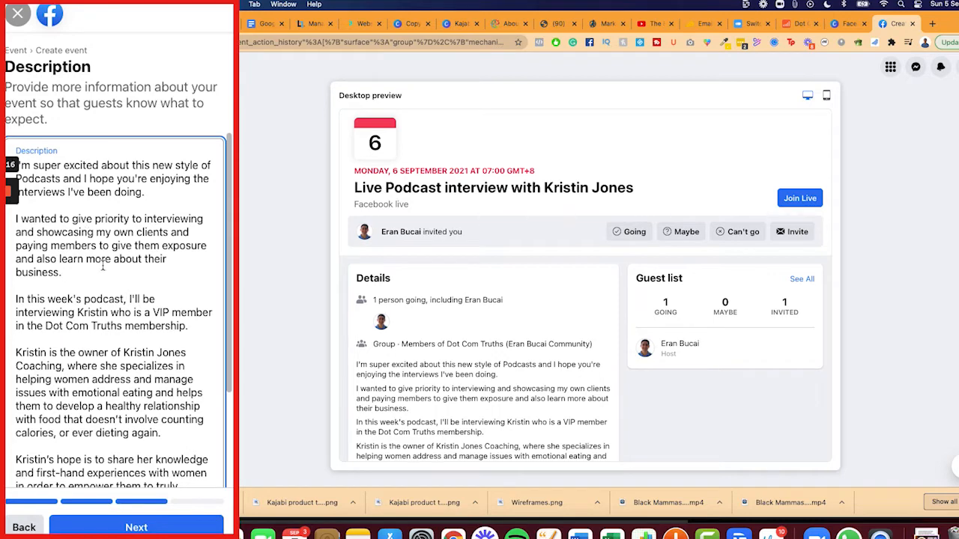
scroll(103, 266, down, 5)
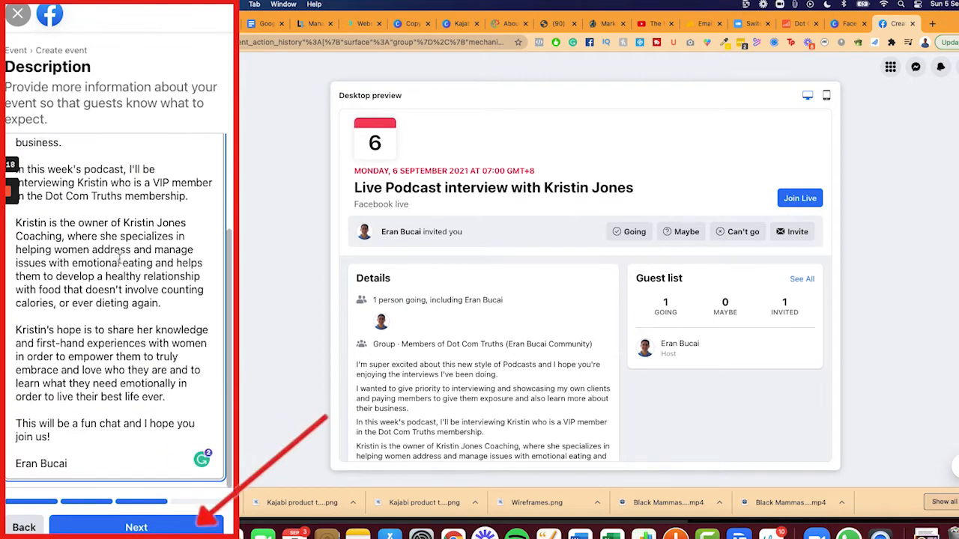
click(137, 524)
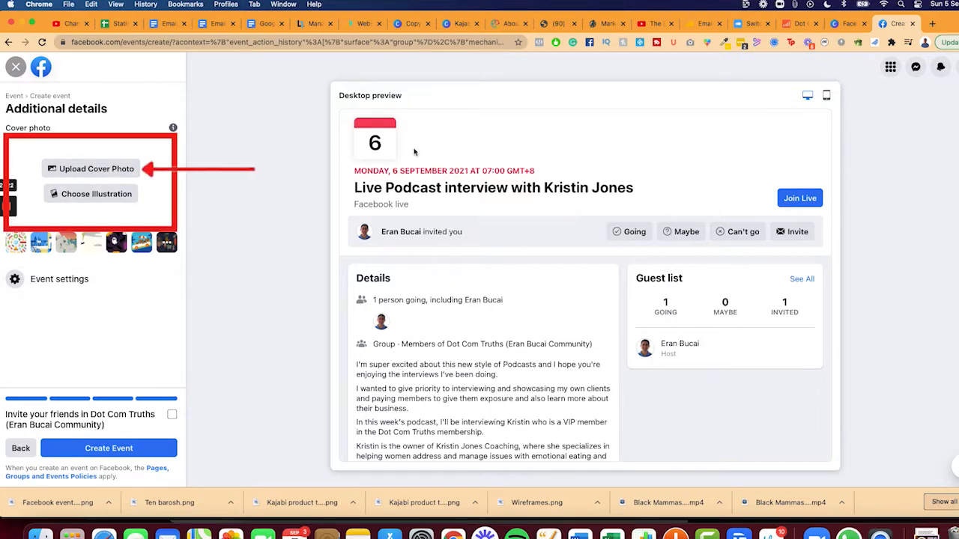
Upload Facebook events (2).png from Downloads as the event's cover photo
click(845, 24)
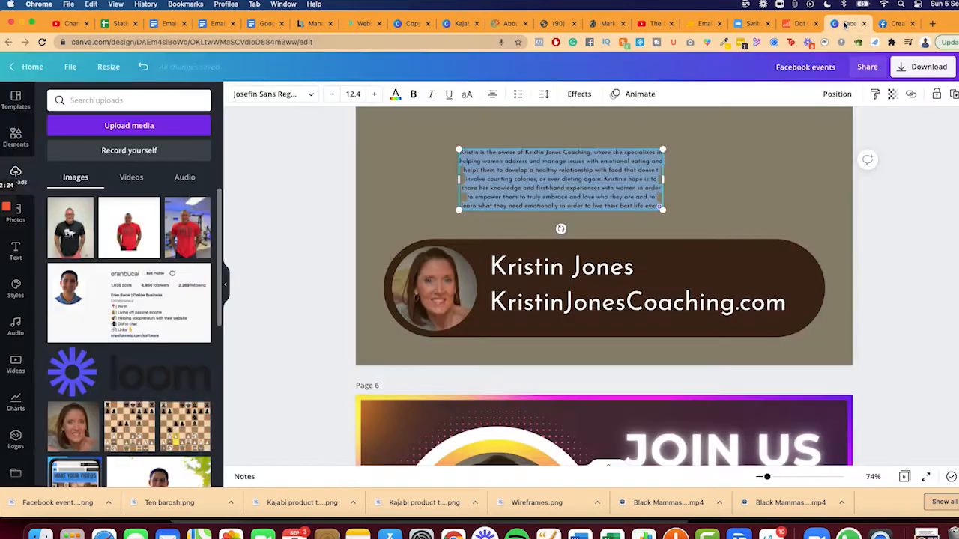
scroll(546, 287, down, 5)
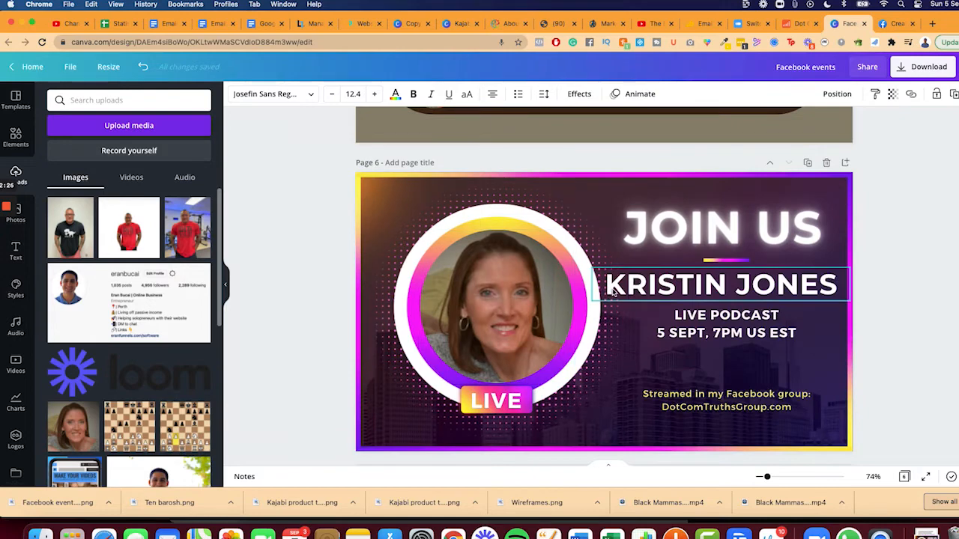
click(896, 26)
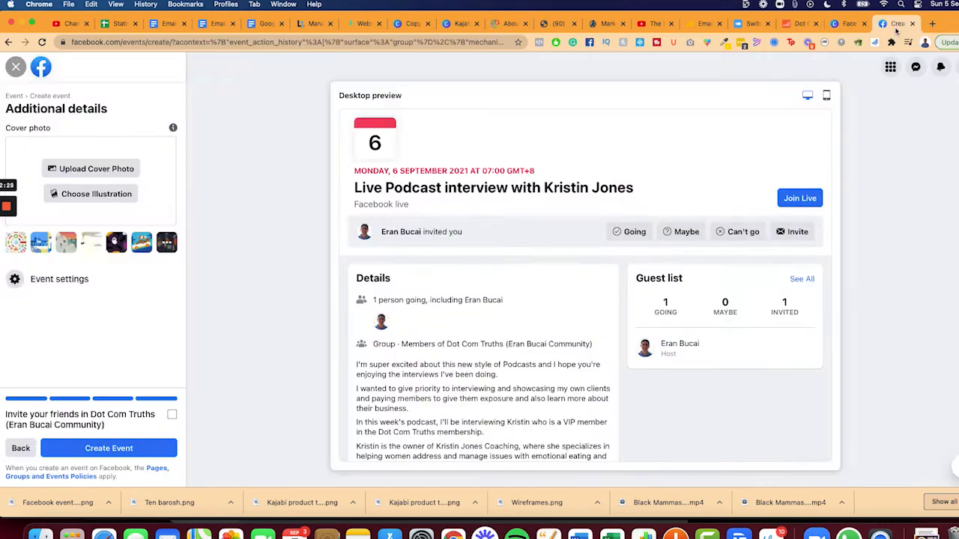
click(73, 170)
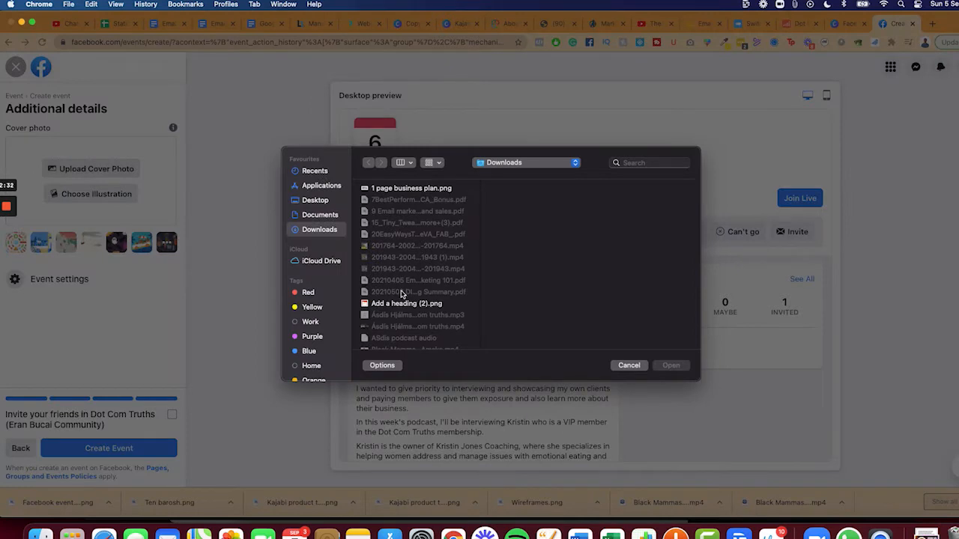
scroll(402, 295, down, 8)
scroll(401, 294, down, 5)
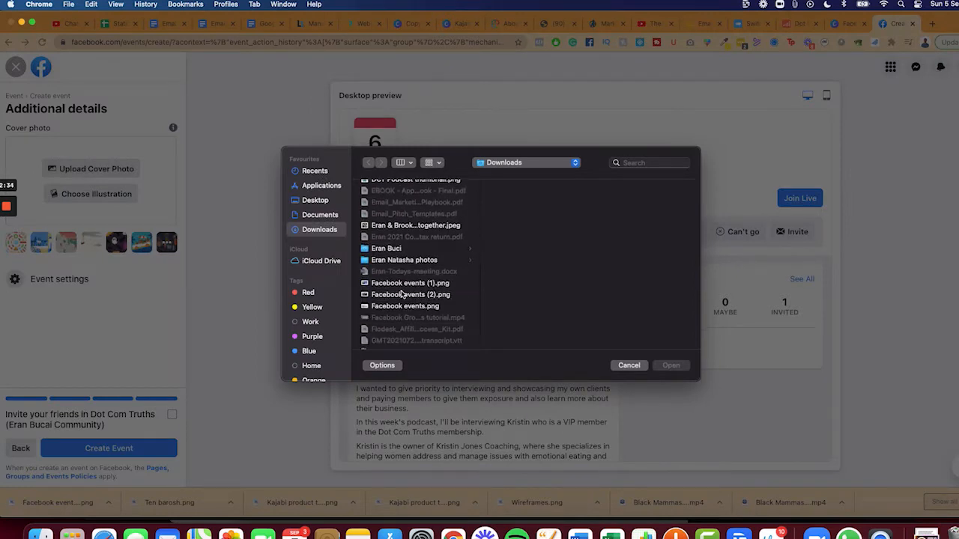
click(401, 302)
click(401, 286)
click(400, 295)
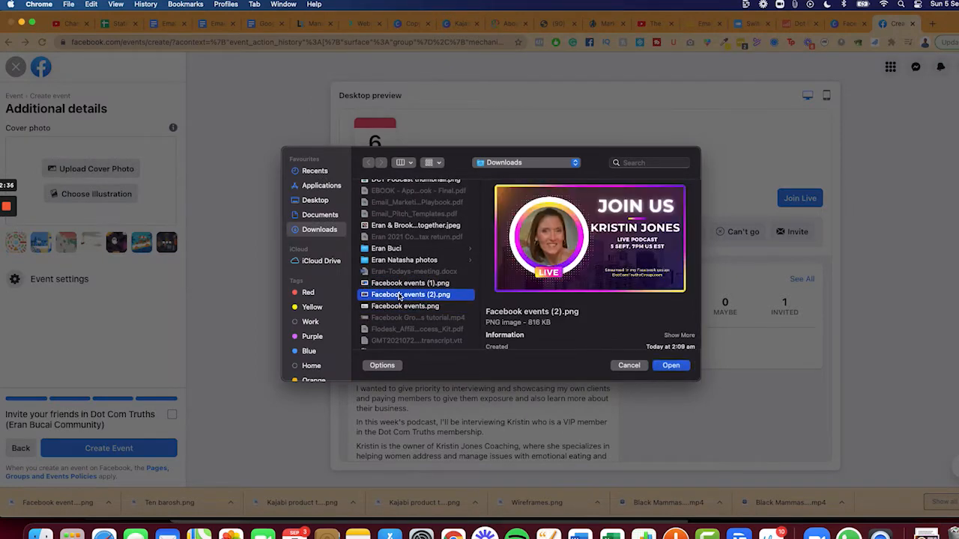
click(671, 365)
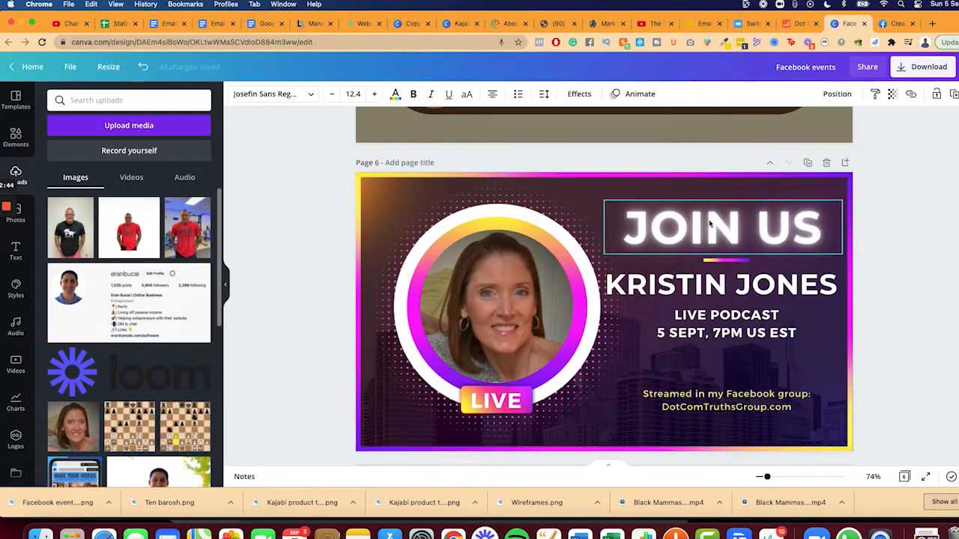
Add a blank page after the Join Us banner on page 6
scroll(717, 209, up, 5)
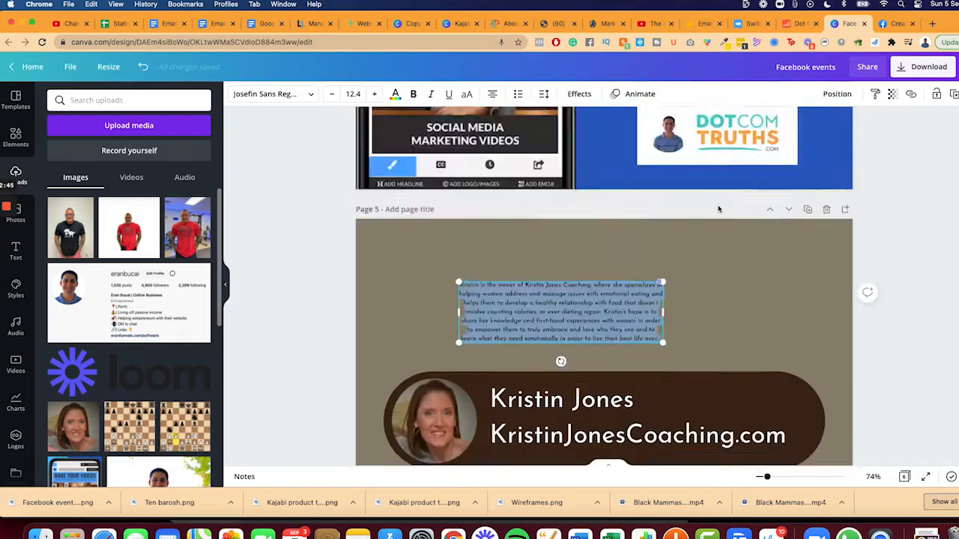
scroll(718, 209, up, 10)
scroll(718, 209, down, 15)
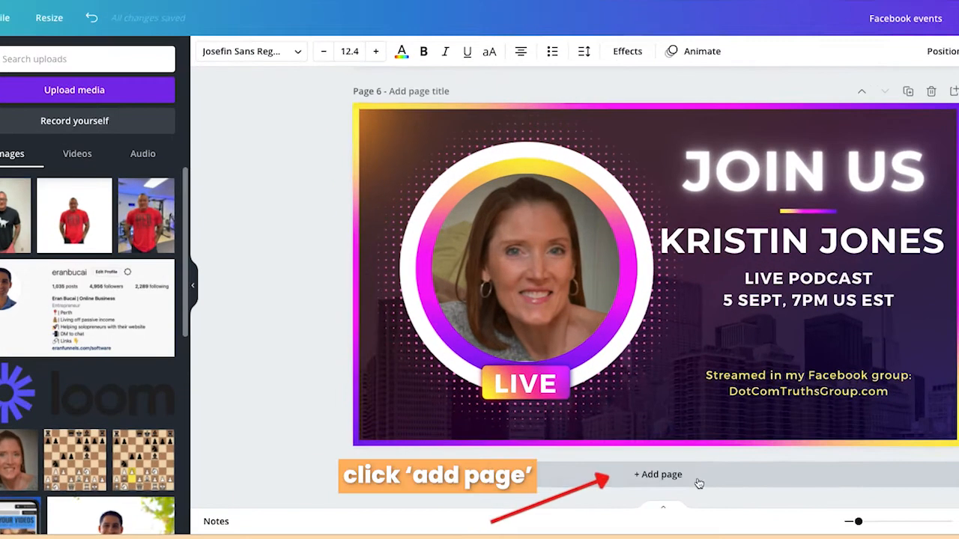
click(637, 444)
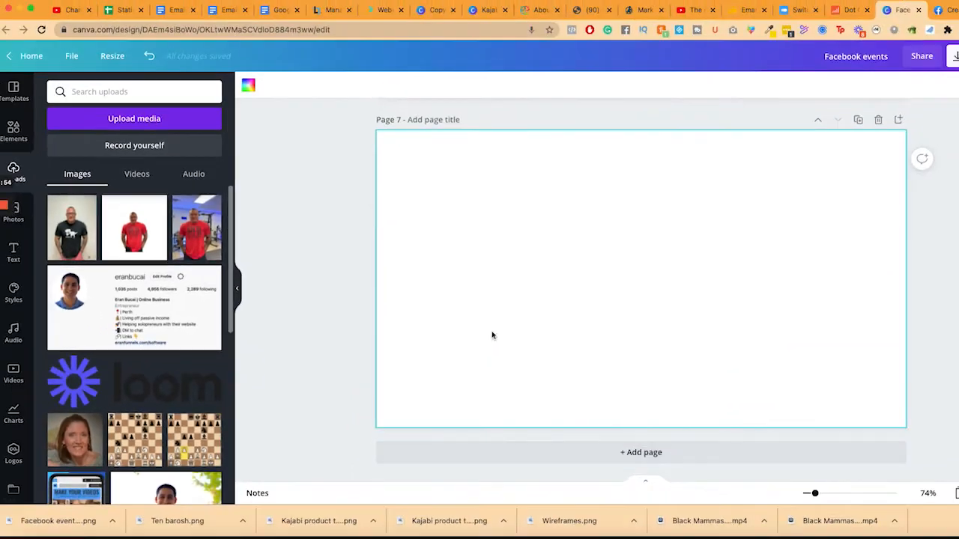
Browse the YouTube thumbnail templates in Canva's template library
click(13, 90)
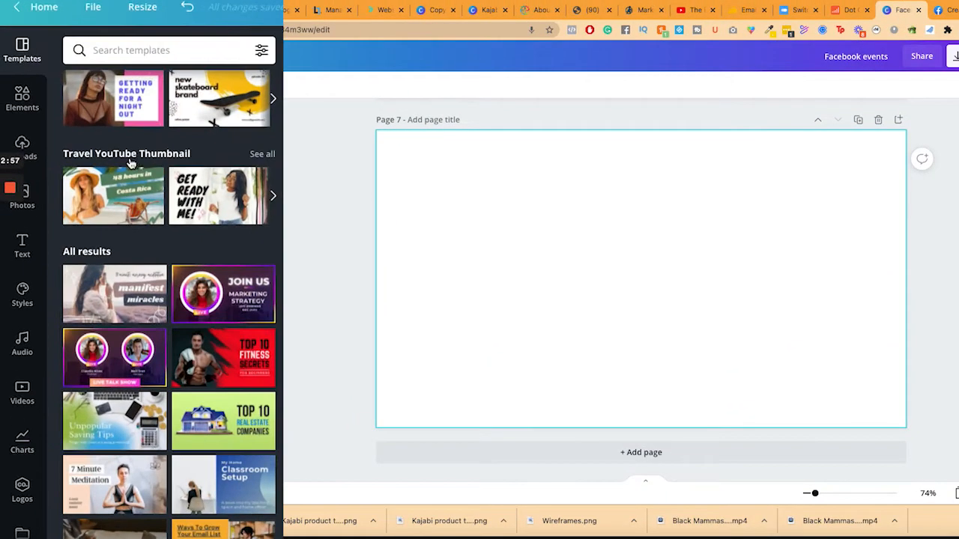
scroll(138, 206, up, 3)
scroll(173, 188, up, 3)
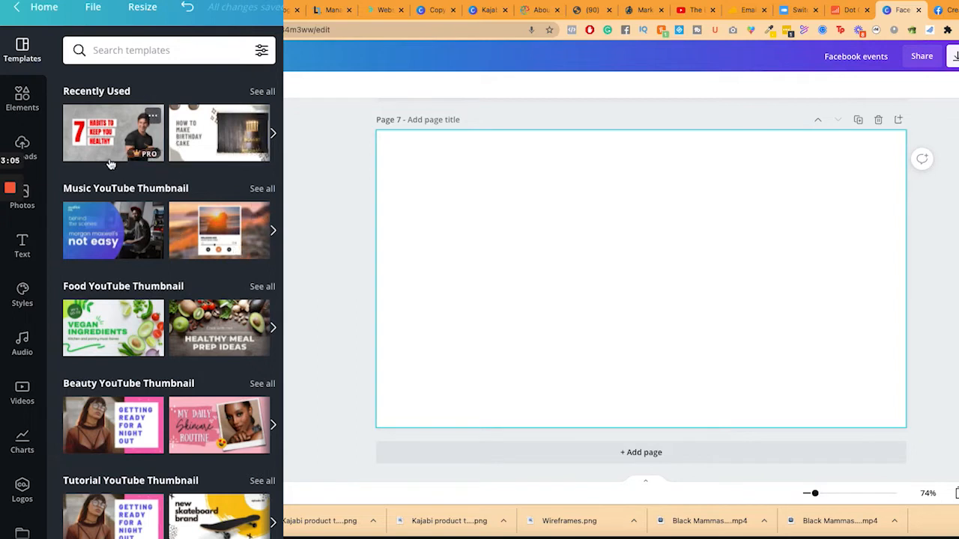
scroll(147, 212, down, 3)
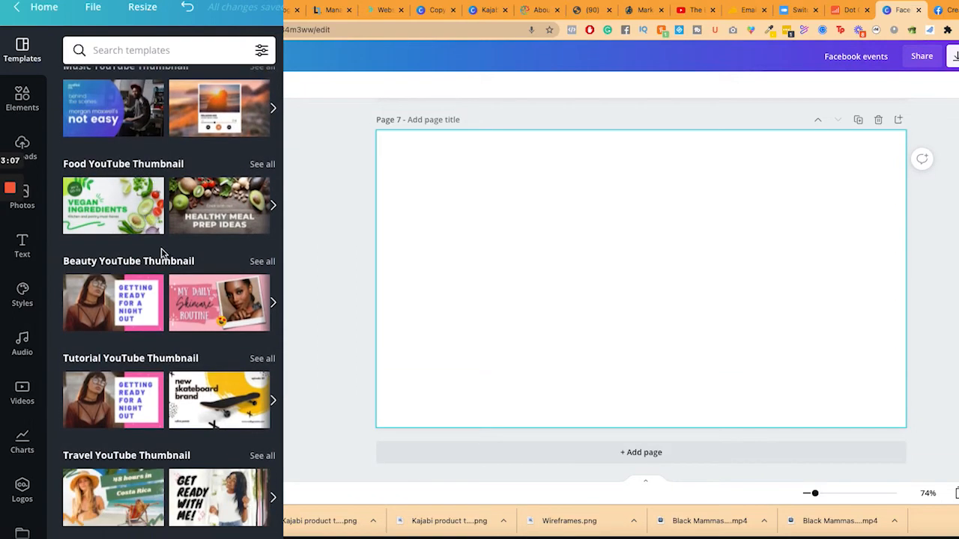
scroll(171, 262, down, 7)
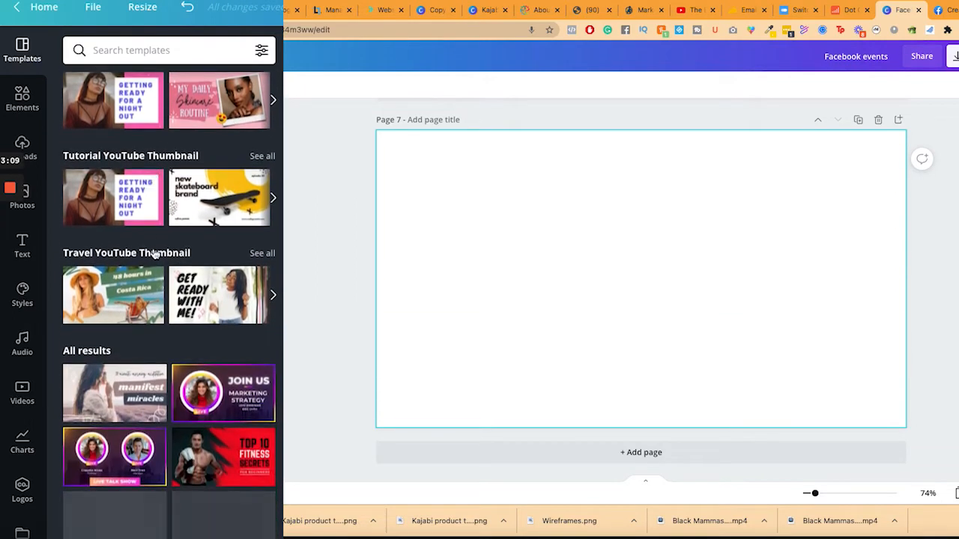
scroll(154, 255, down, 2)
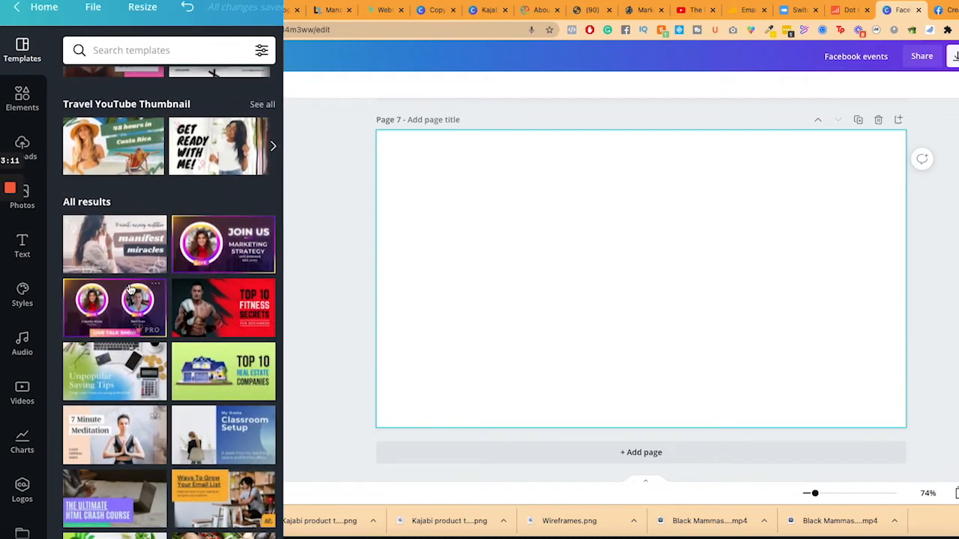
scroll(153, 367, down, 5)
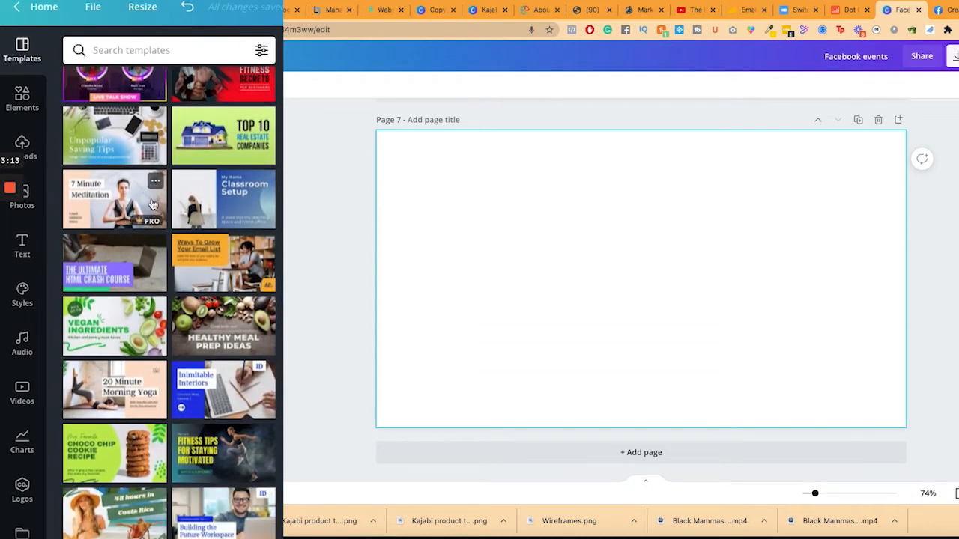
scroll(152, 203, down, 6)
scroll(152, 203, down, 5)
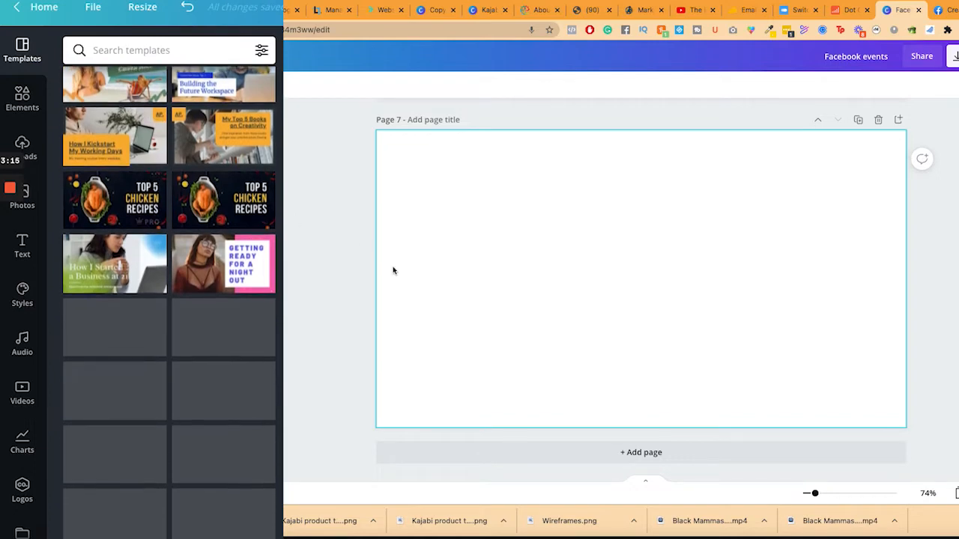
scroll(202, 262, down, 6)
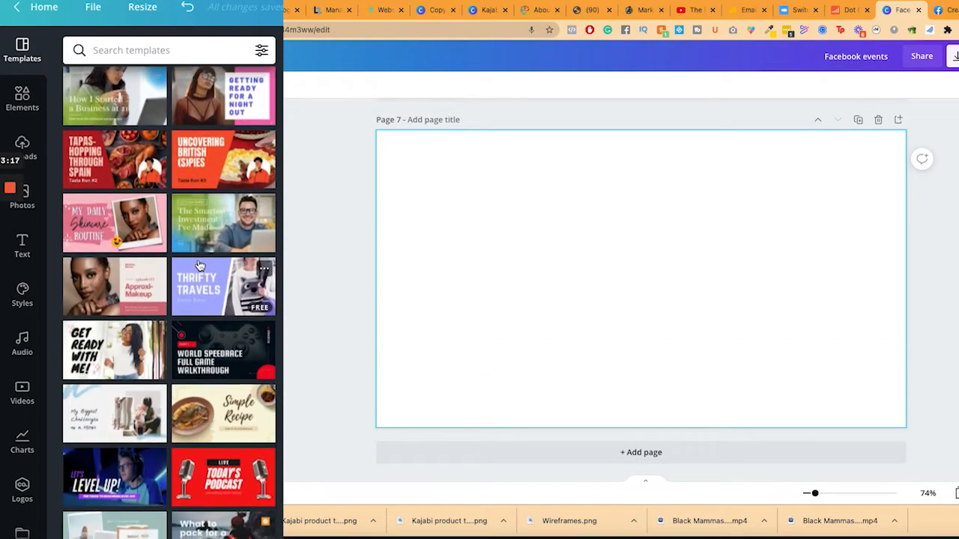
scroll(200, 266, down, 3)
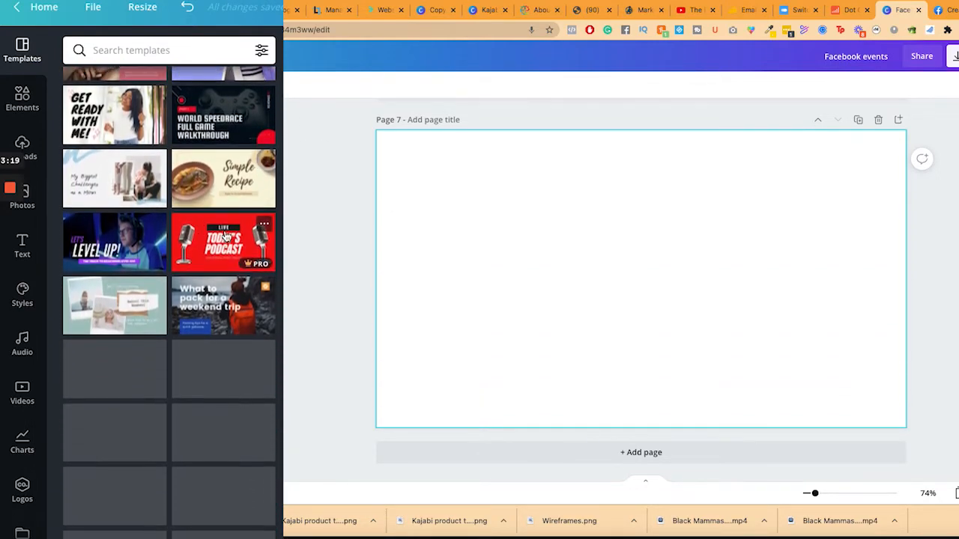
Apply the Today's Podcast template to page 7 and Let's Level Up to page 8
click(224, 236)
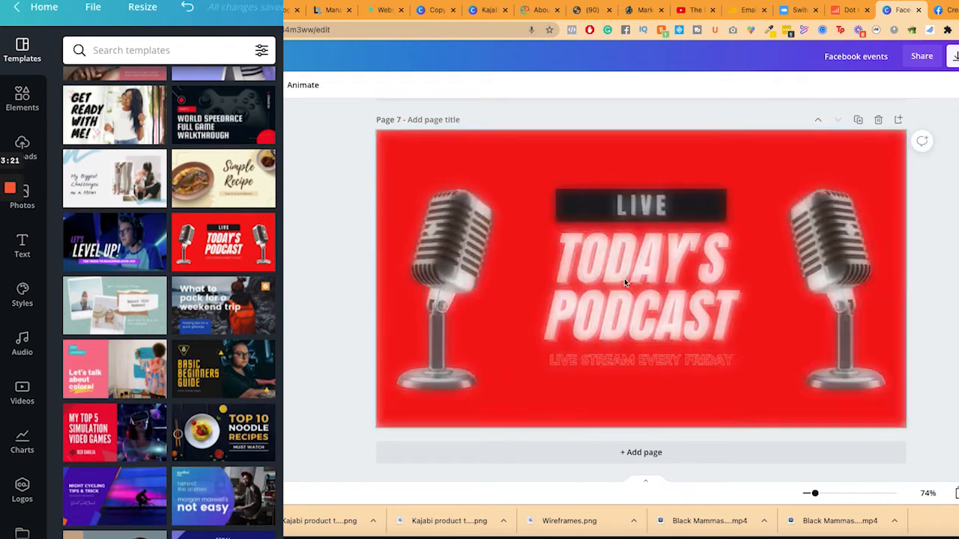
click(615, 300)
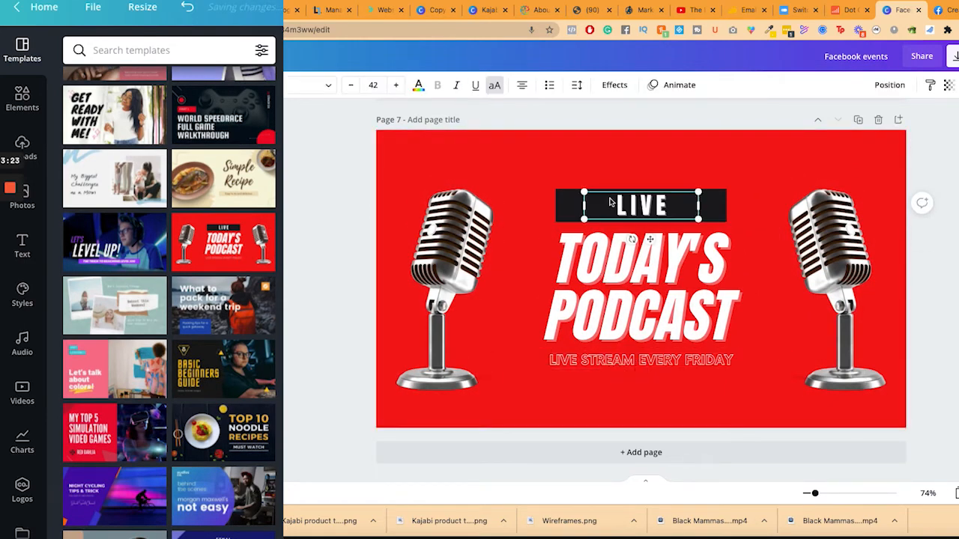
click(441, 262)
click(641, 453)
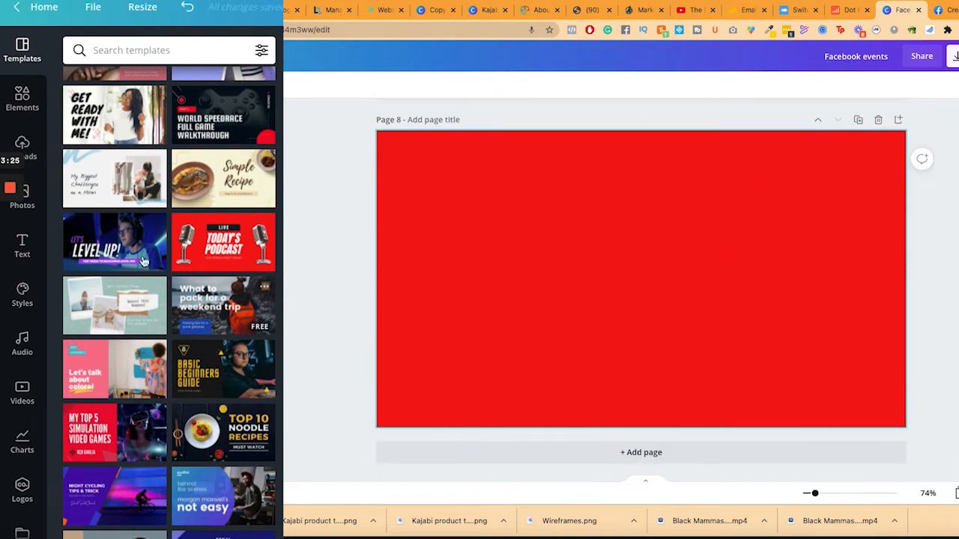
click(115, 242)
click(640, 452)
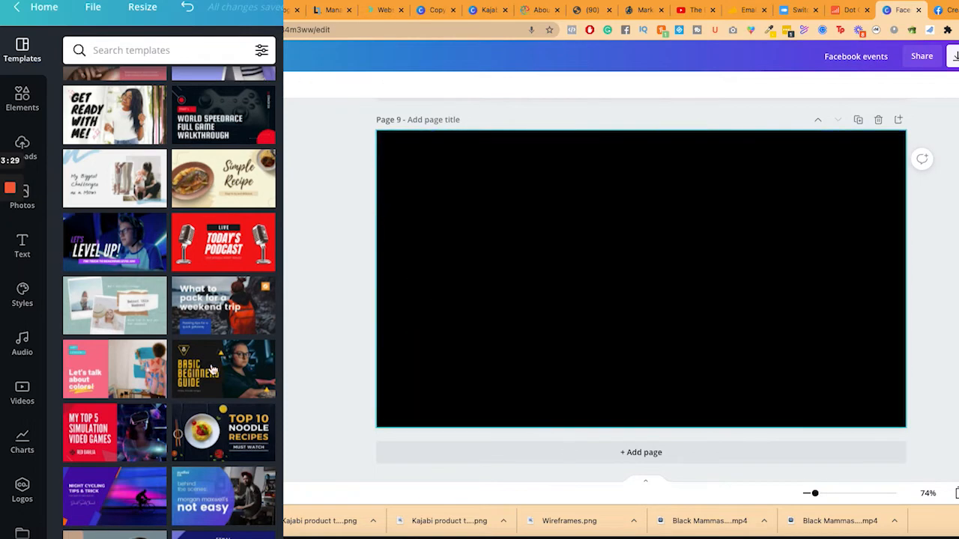
Apply All About Self Love to page 9, test the man's photo in its arch frame, add page 10
scroll(115, 300, down, 4)
click(115, 297)
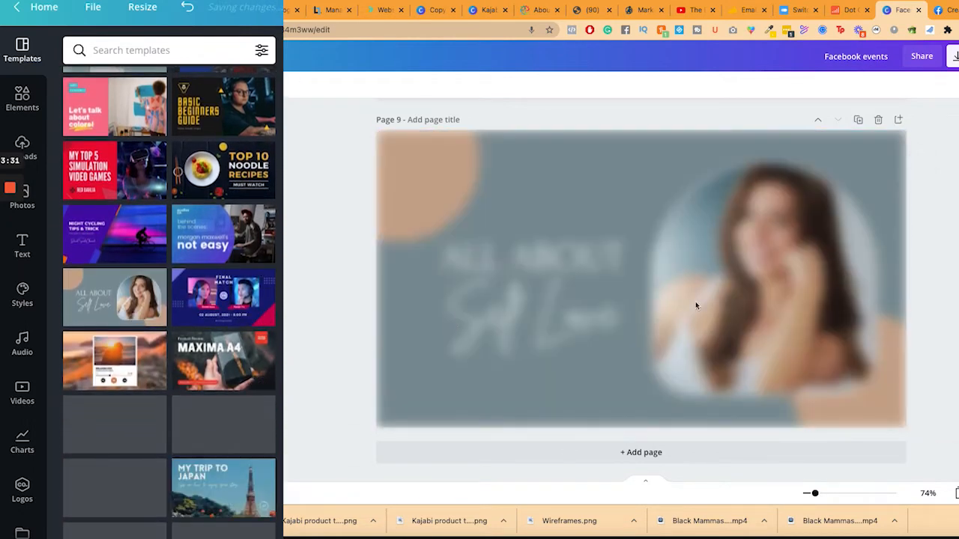
click(783, 263)
key(Delete)
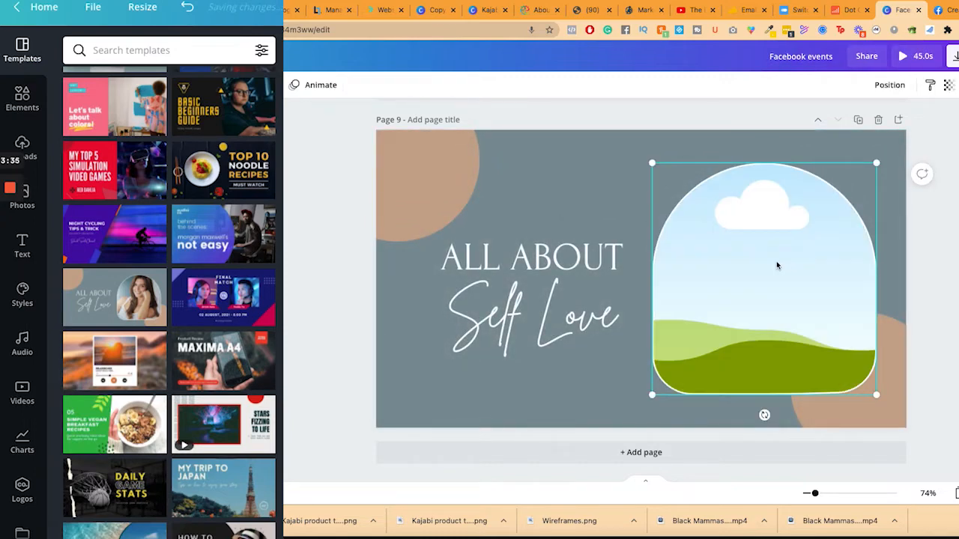
click(27, 141)
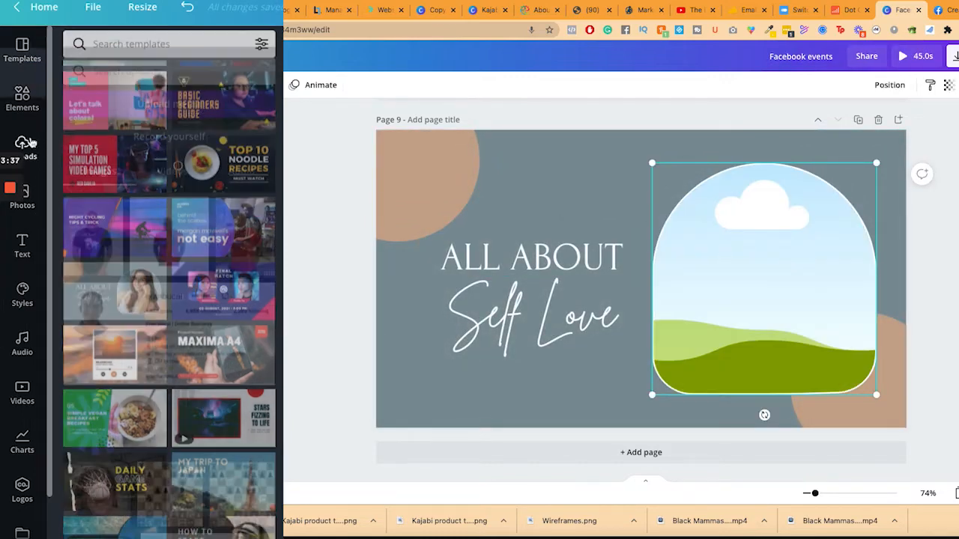
scroll(151, 288, down, 2)
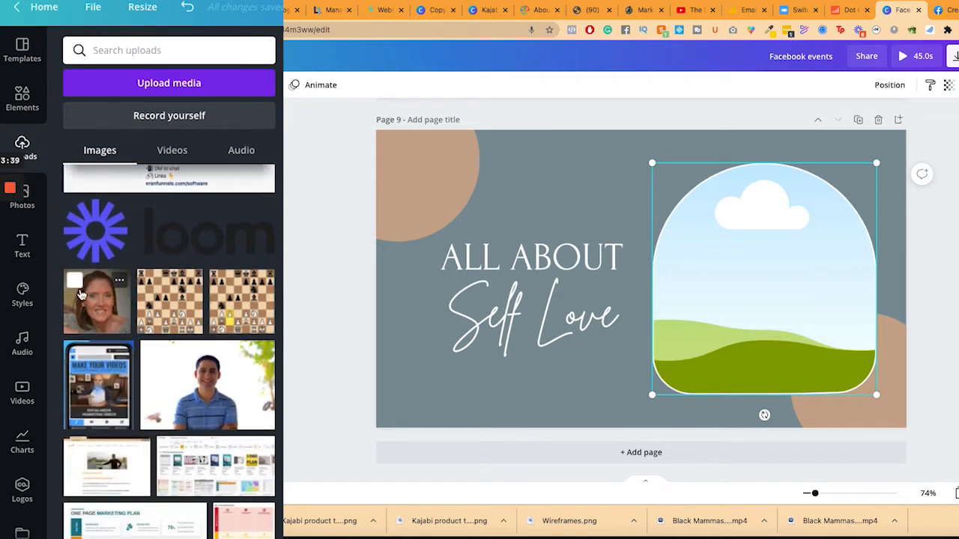
drag(172, 366, 700, 303)
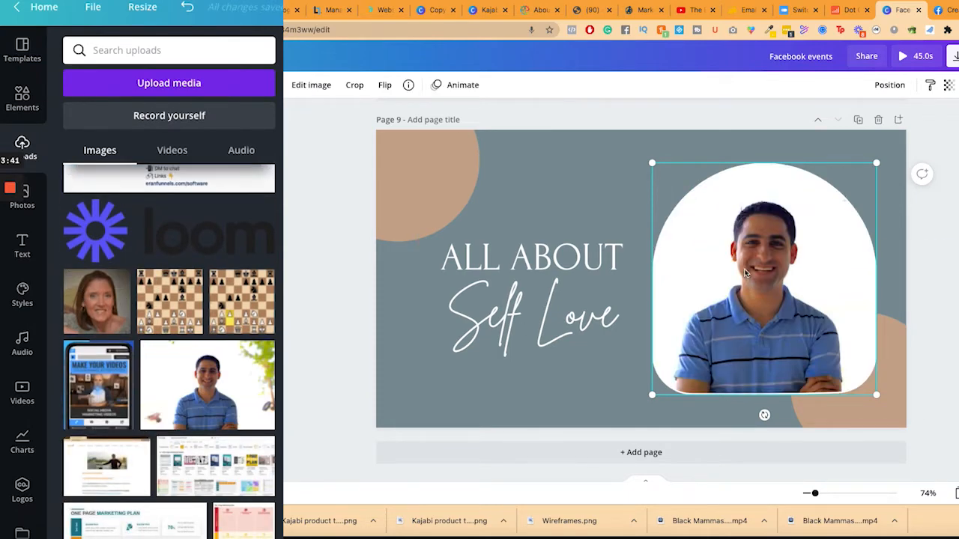
key(Delete)
click(614, 453)
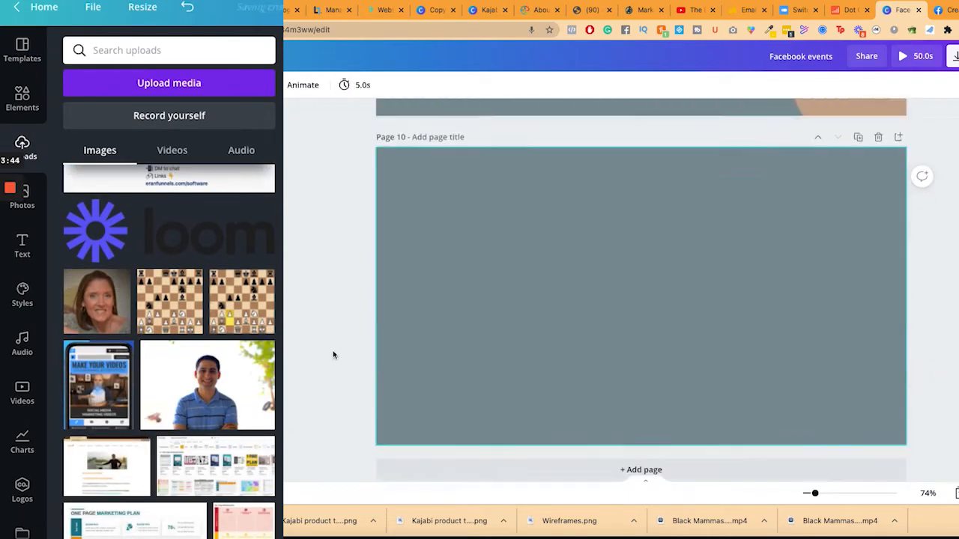
Apply the avocado green protein template to page 10 and add page 11
click(22, 50)
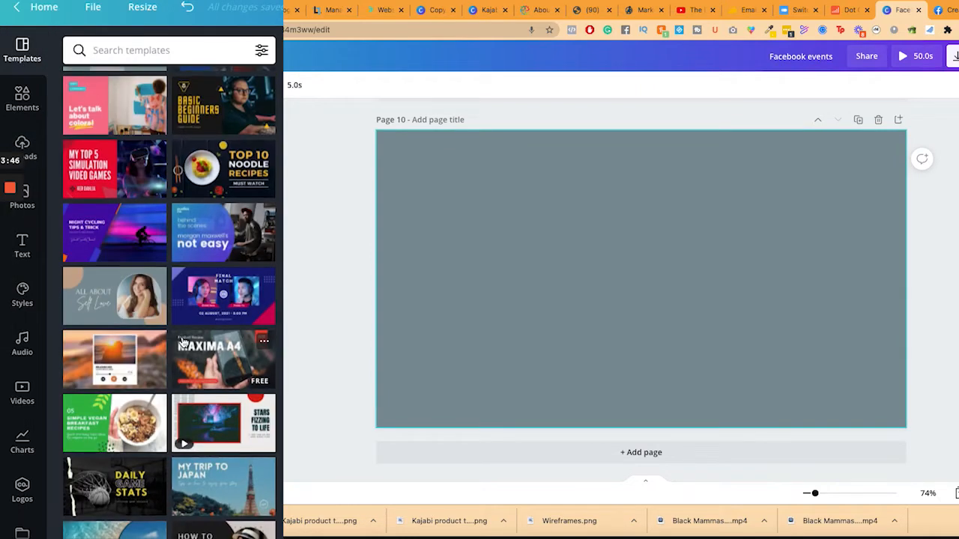
click(10, 302)
drag(1, 27, 54, 72)
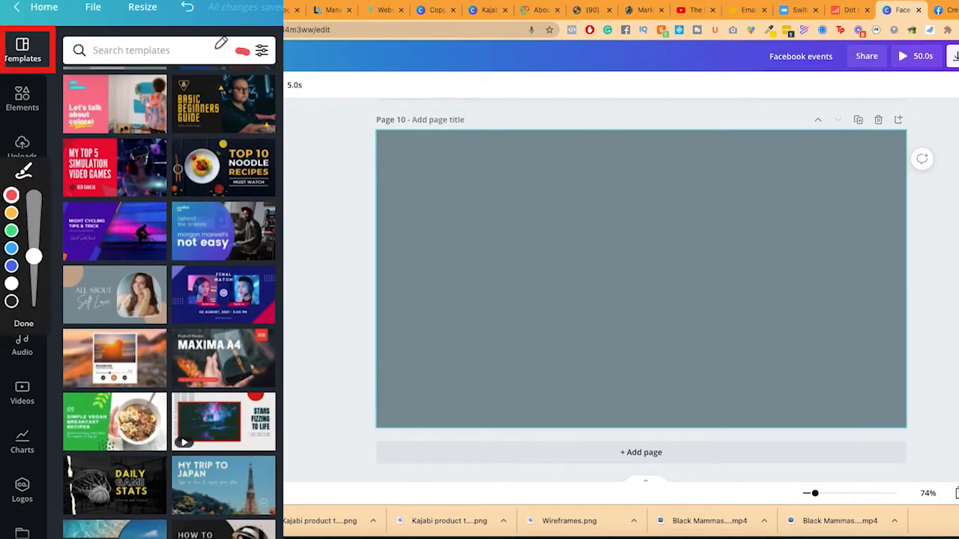
drag(250, 52, 96, 22)
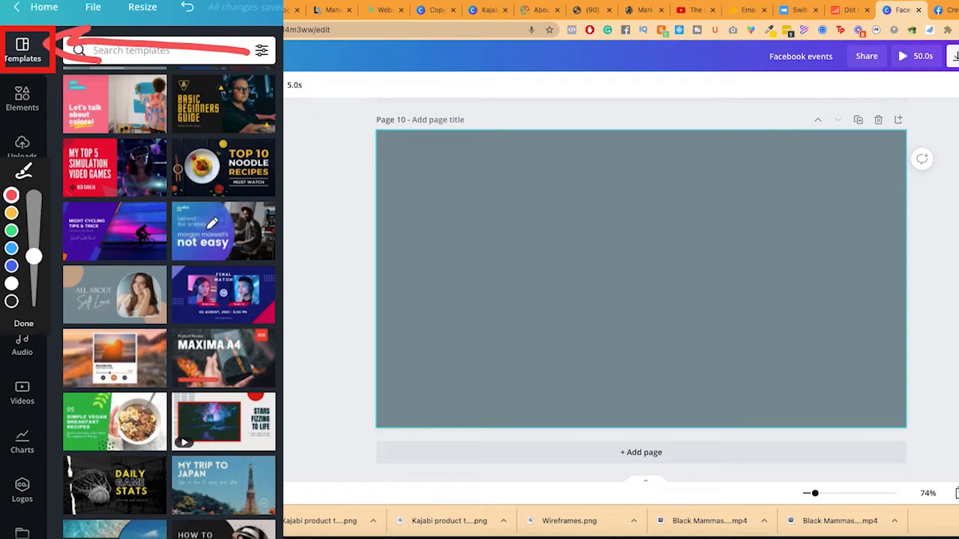
click(30, 323)
scroll(174, 341, down, 4)
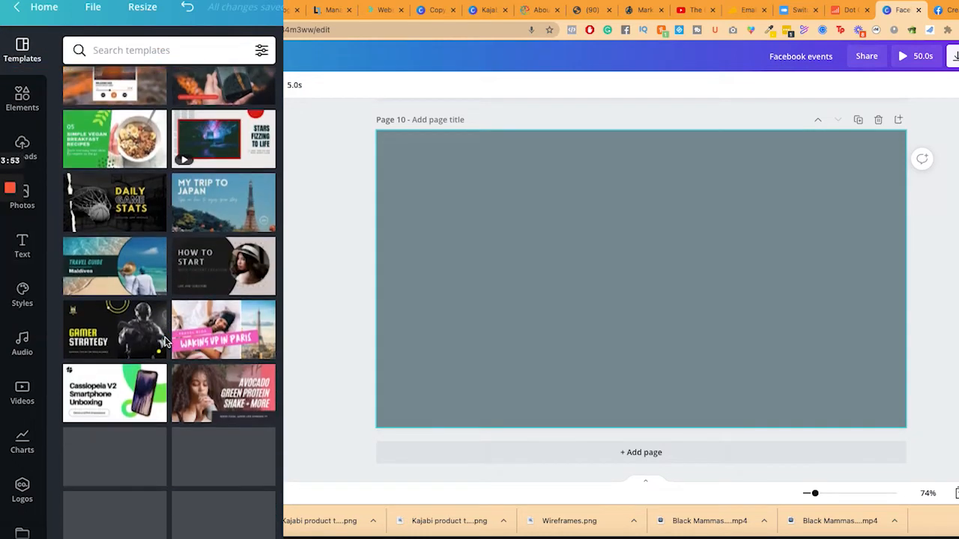
click(213, 382)
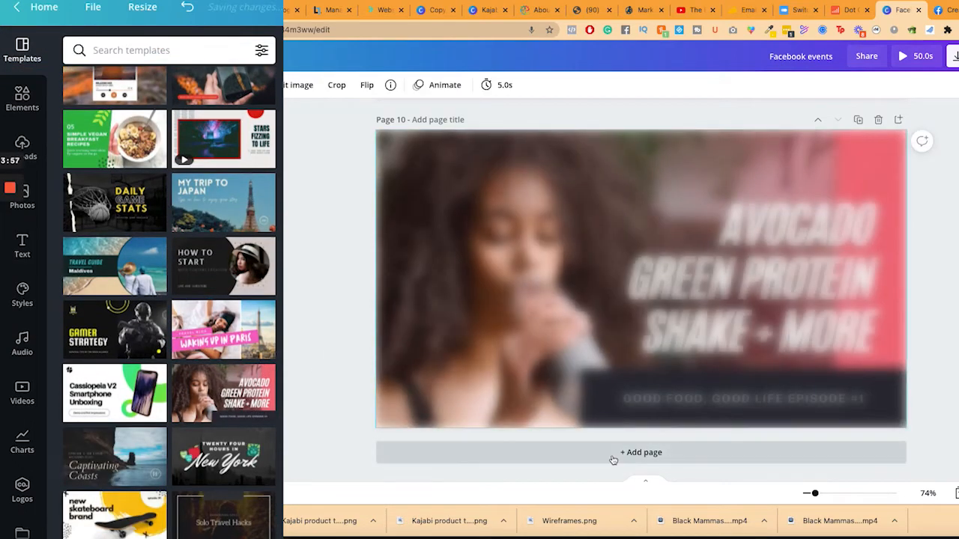
click(613, 460)
Apply the pink Social Media Marketing template to page 11 and delete its woman's photo
scroll(117, 313, down, 3)
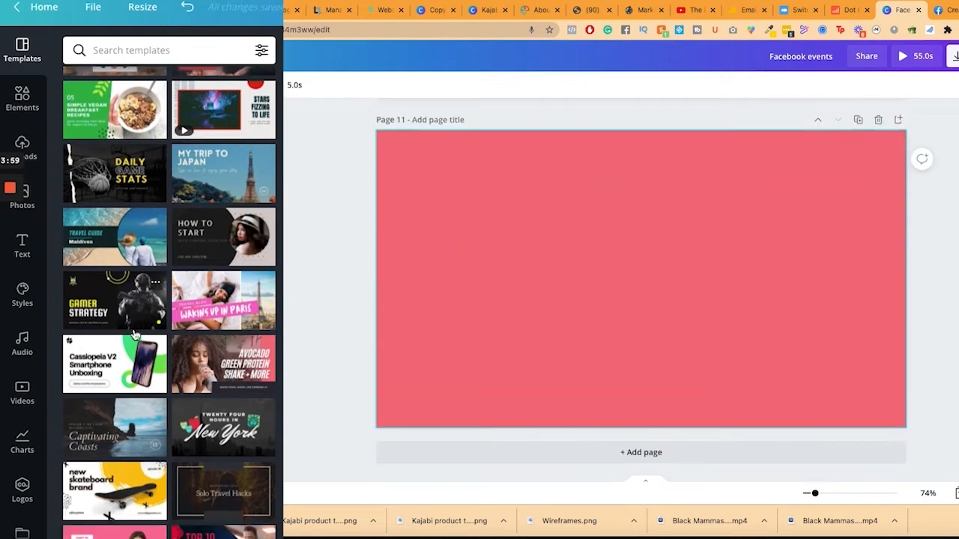
scroll(118, 313, down, 2)
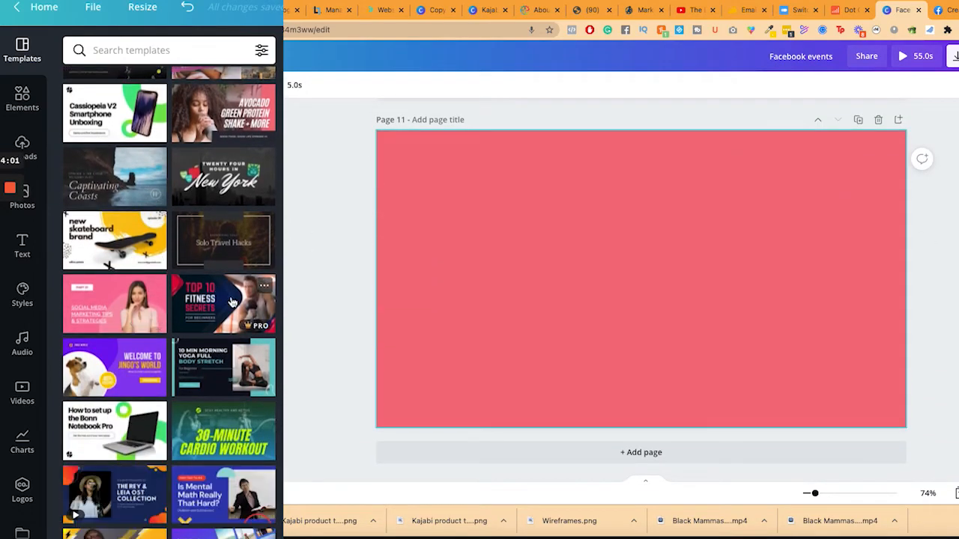
click(118, 313)
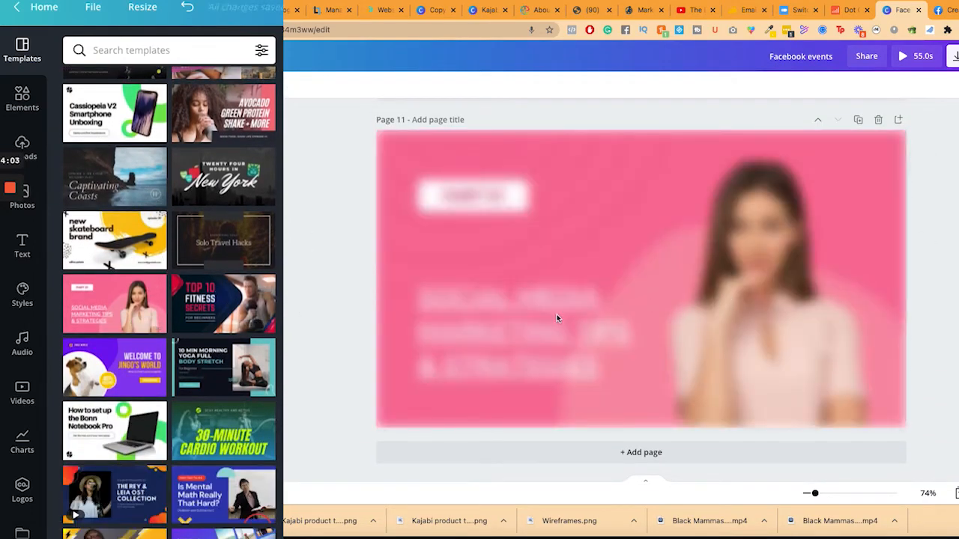
click(744, 274)
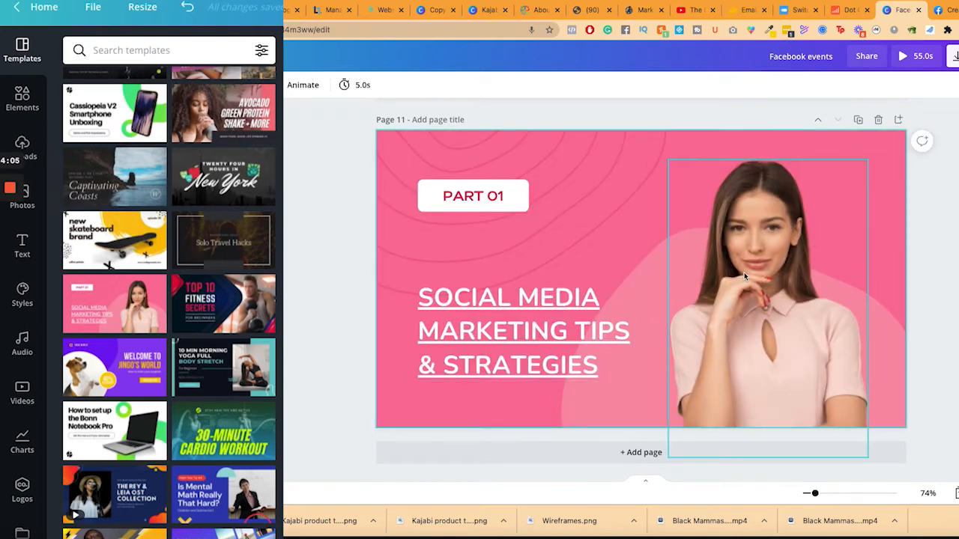
key(Delete)
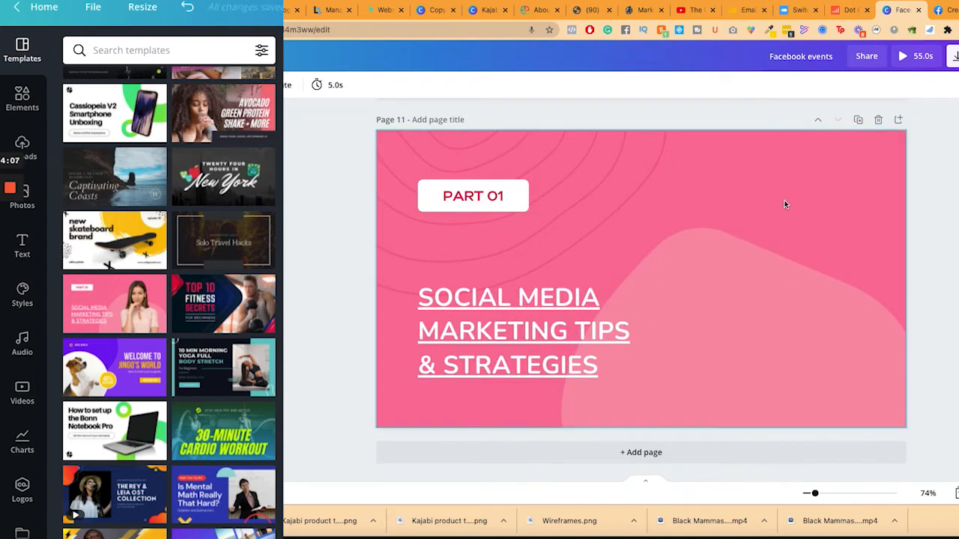
key(ctrl+z)
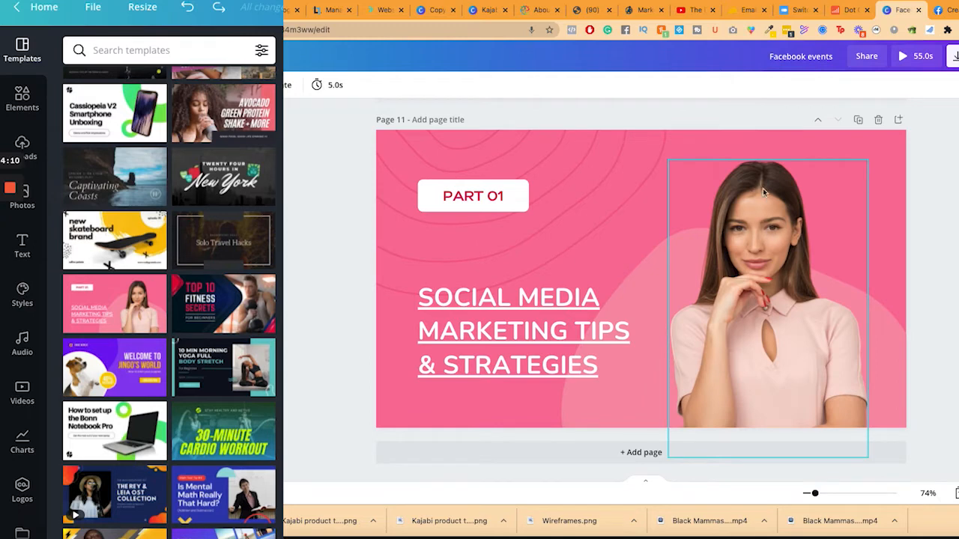
click(784, 234)
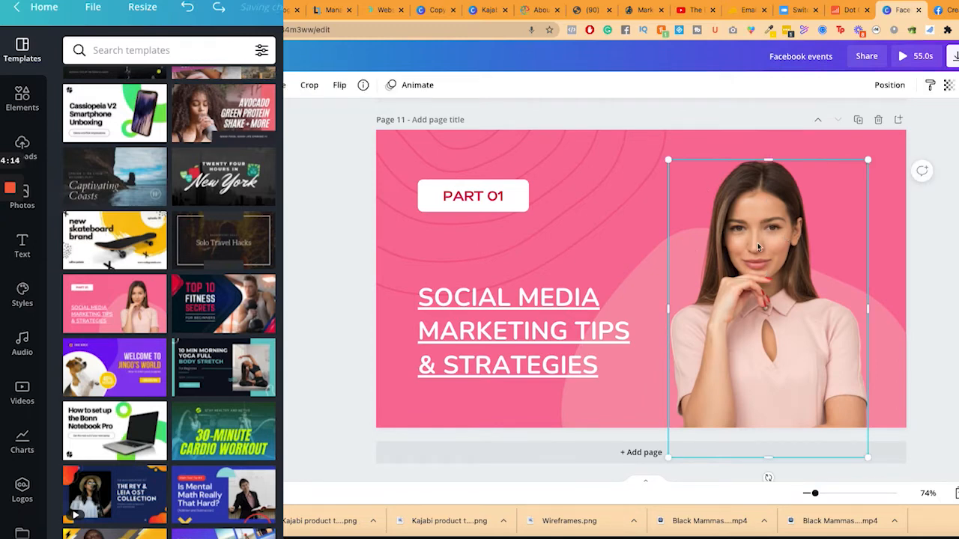
key(Delete)
click(22, 145)
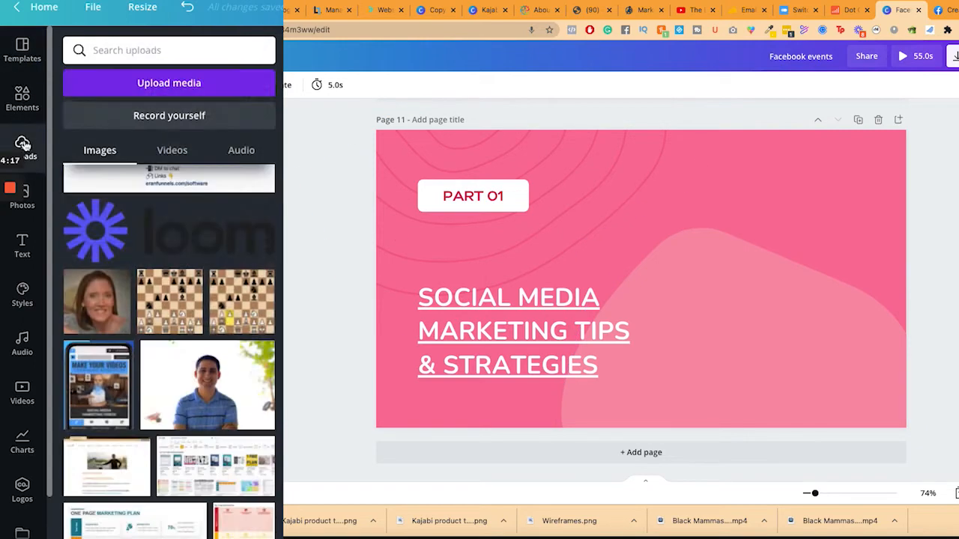
Add the man's photo from Uploads to page 11, shift it right, and remove its background
click(214, 382)
drag(684, 254, 759, 256)
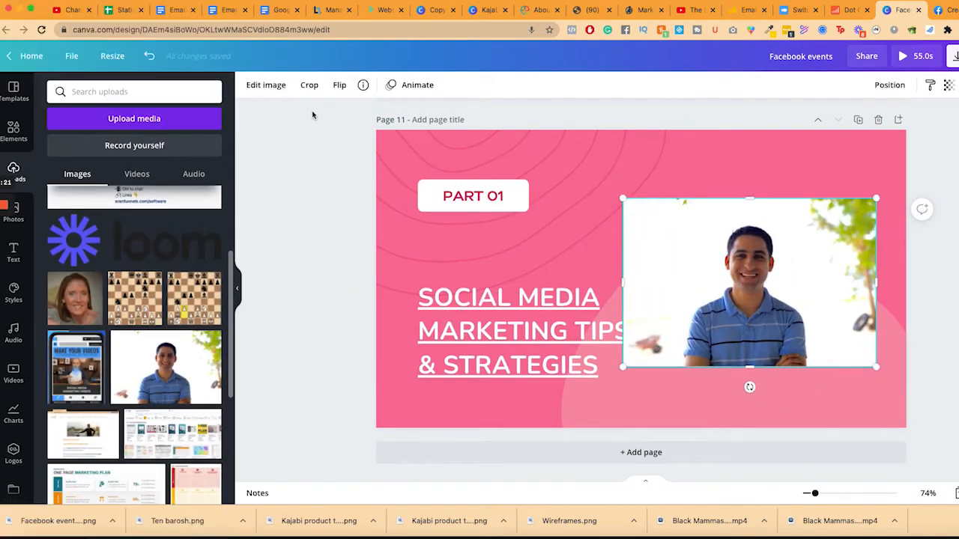
click(266, 85)
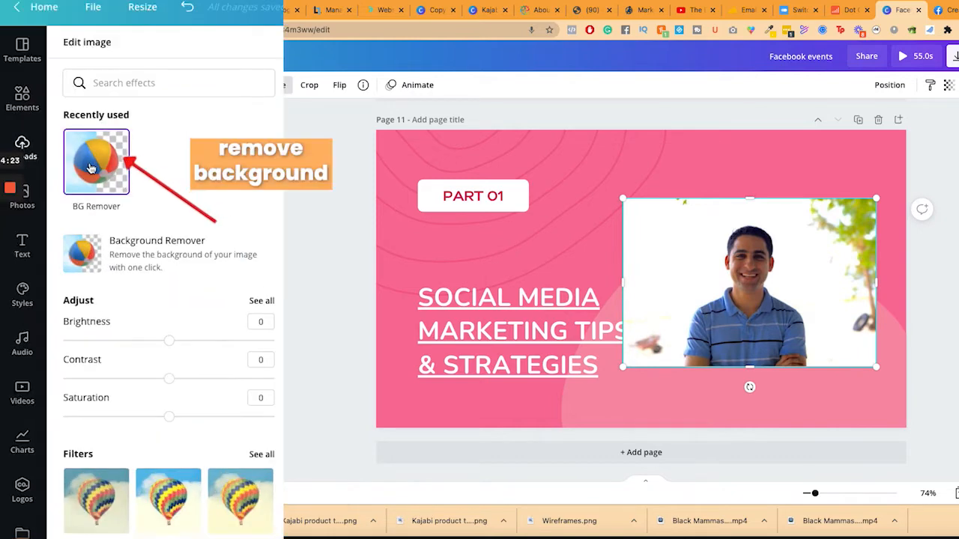
click(103, 153)
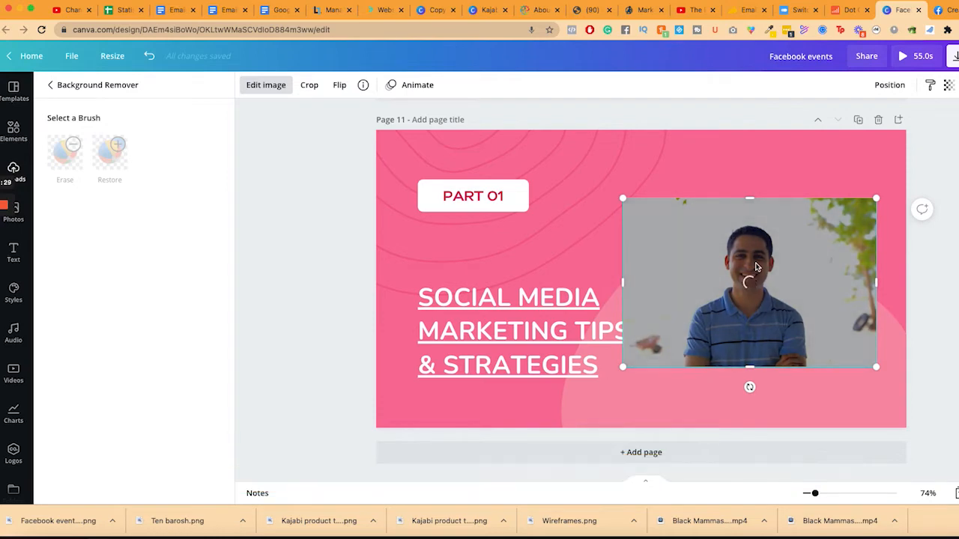
Enlarge the cut-out man's photo beside the Social Media Marketing title and deselect it
drag(876, 367, 917, 418)
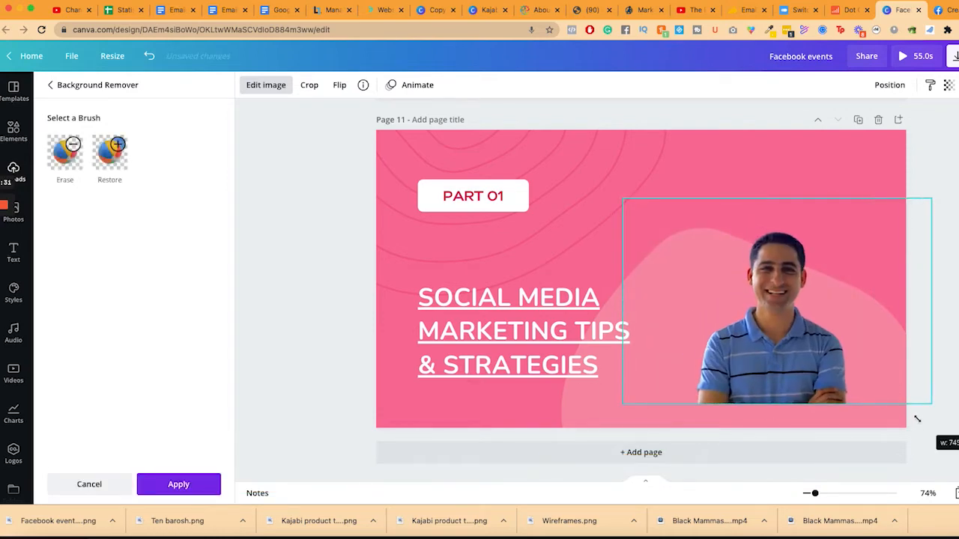
drag(621, 199, 589, 172)
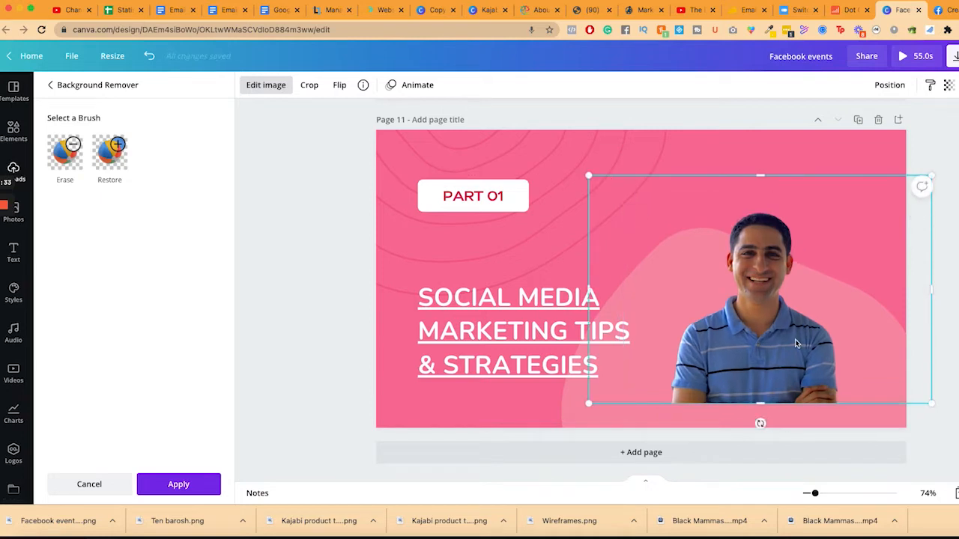
drag(866, 403, 866, 381)
drag(928, 384, 955, 406)
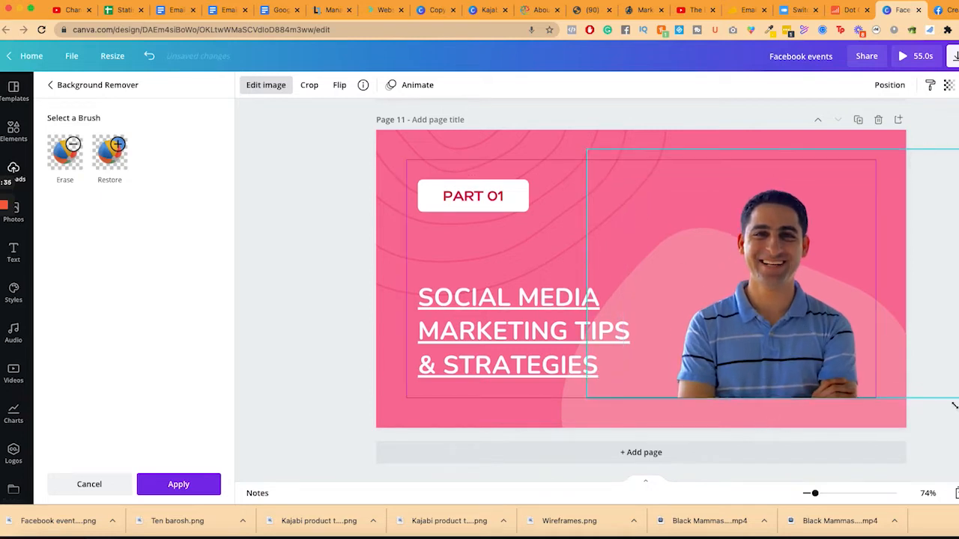
click(728, 301)
click(943, 333)
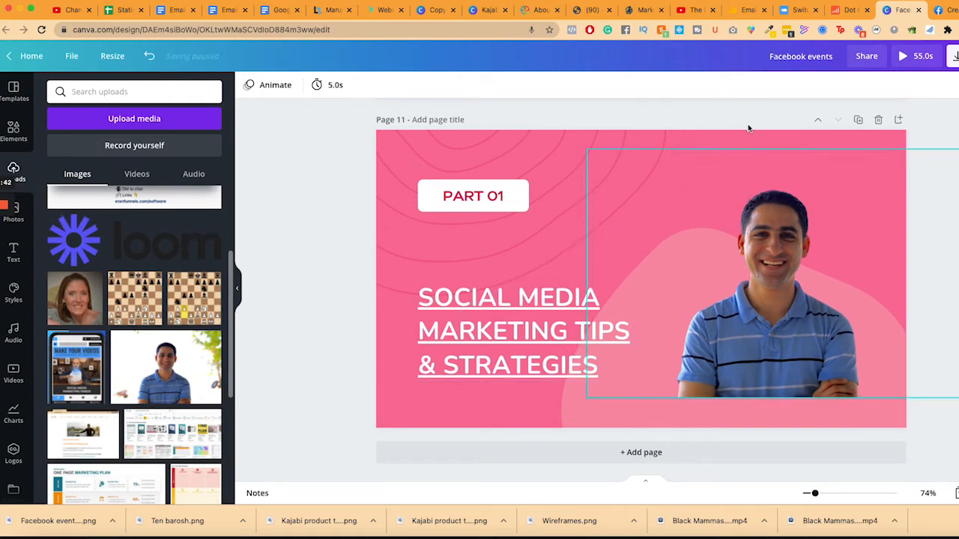
Back in Facebook, invite friends from the Dot Com Truths group and create the event
click(949, 10)
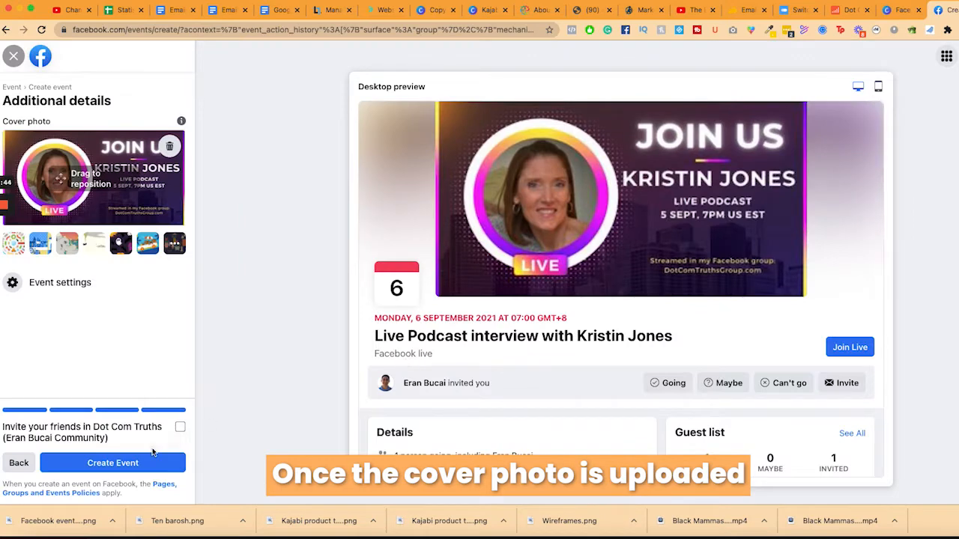
click(180, 427)
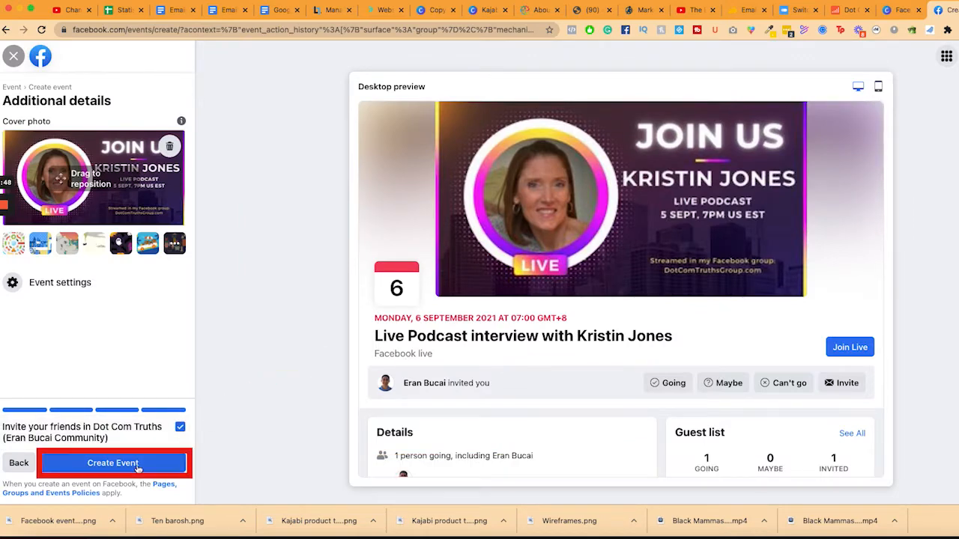
scroll(460, 392, down, 4)
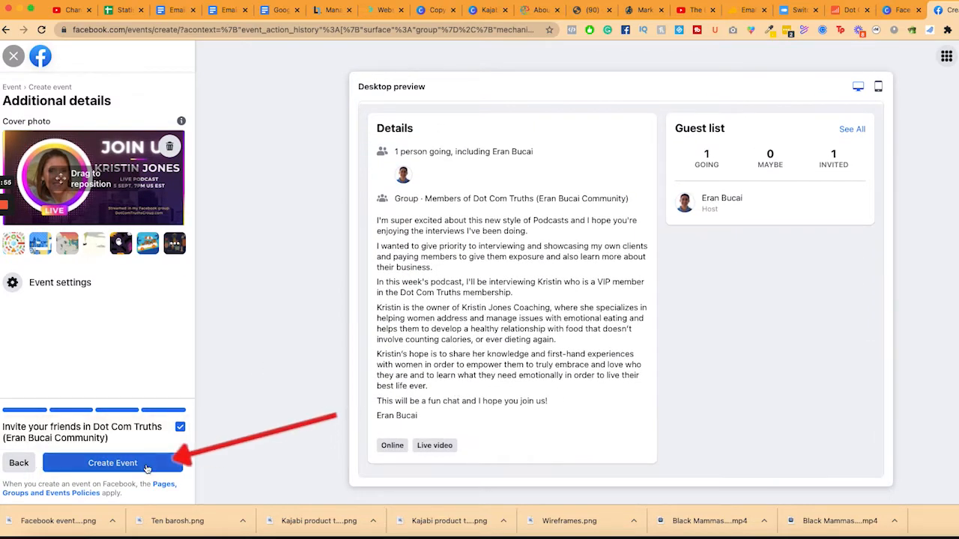
click(150, 466)
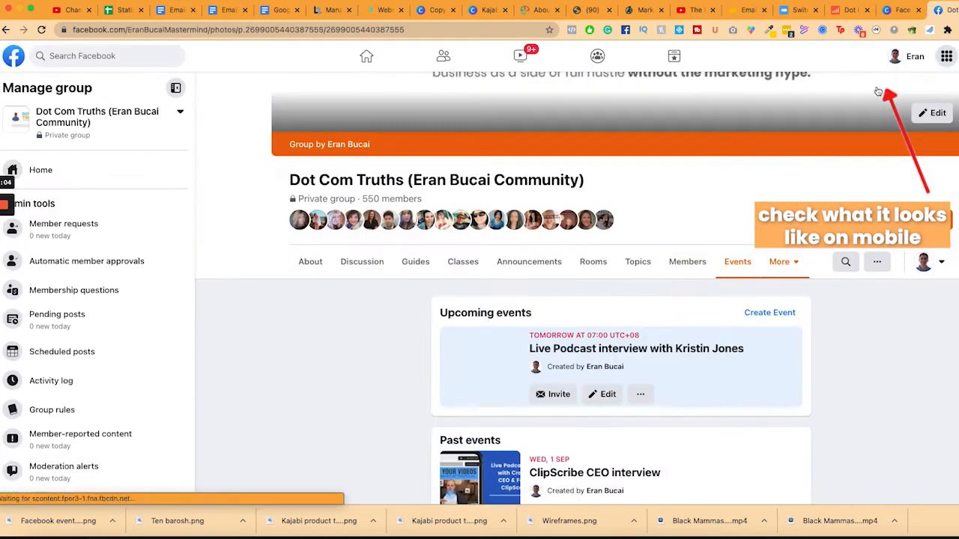
View the group's cover photo, then bring up the new event's invite list
click(880, 91)
click(14, 56)
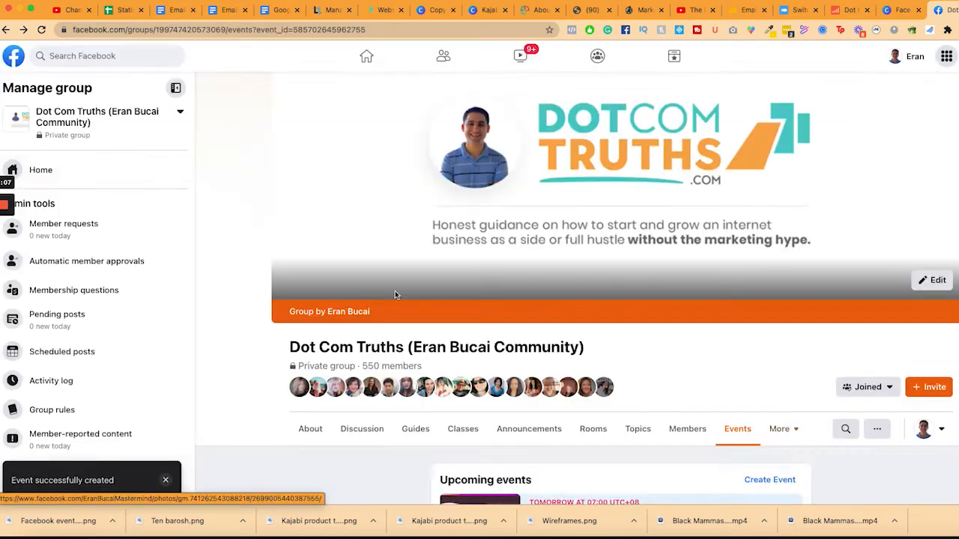
scroll(628, 342, down, 2)
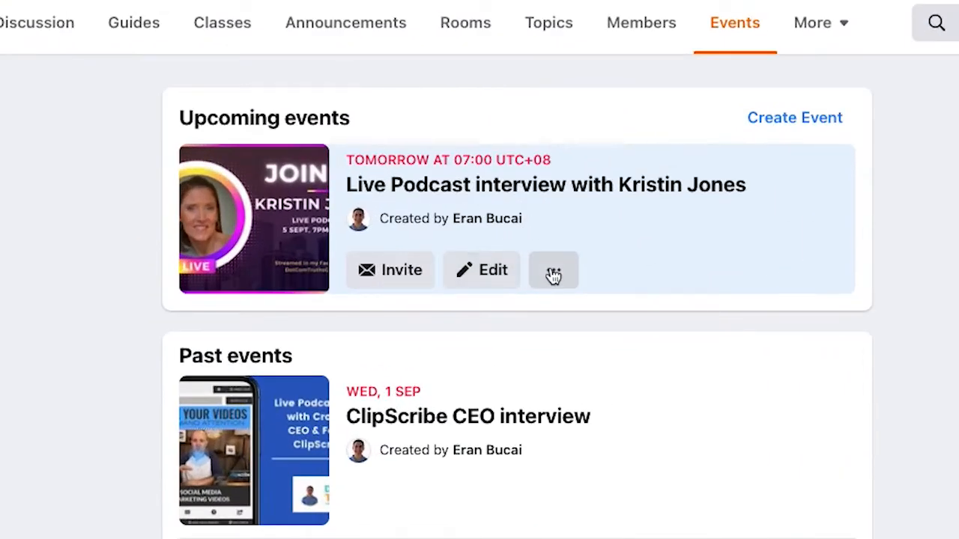
click(403, 274)
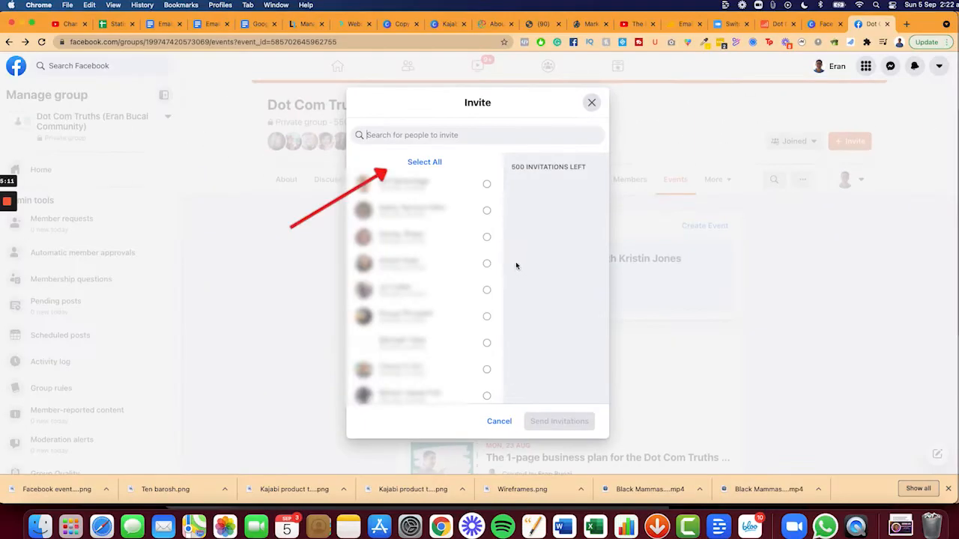
Select the next 262 group members and send them the event invitations
click(432, 166)
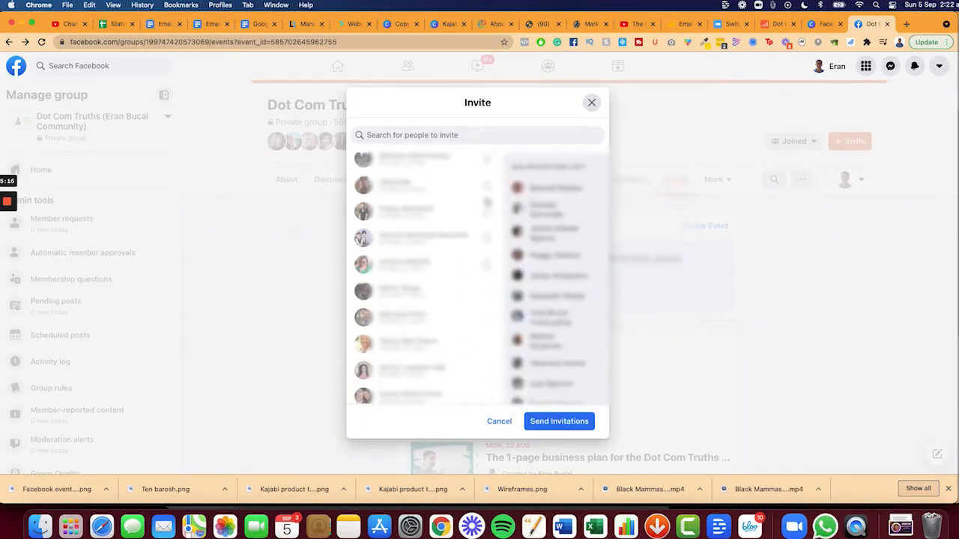
scroll(487, 203, down, 10)
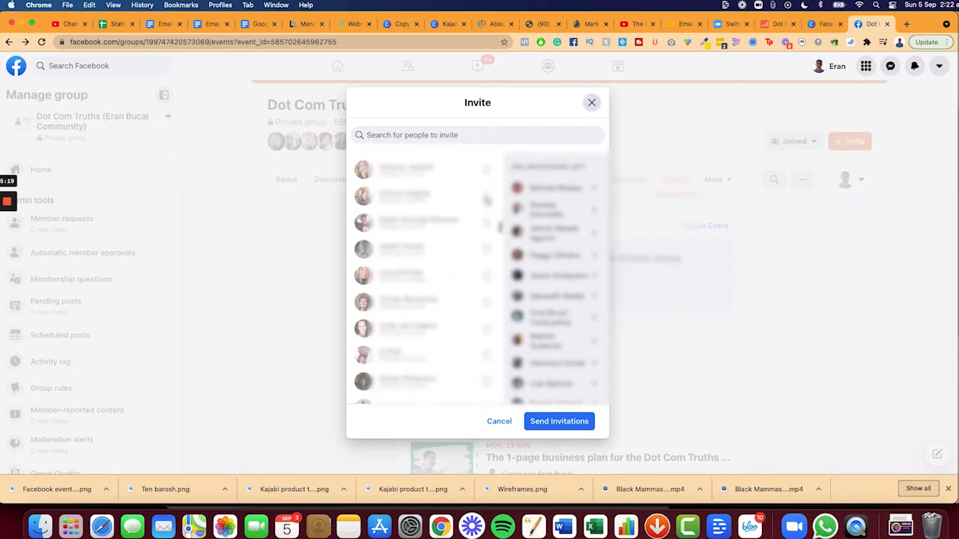
scroll(487, 202, down, 5)
scroll(487, 202, up, 15)
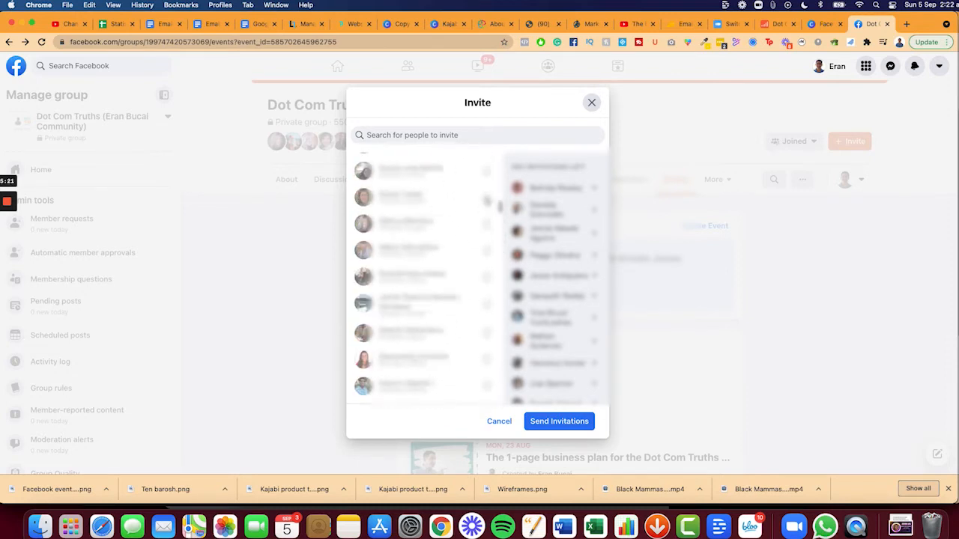
scroll(487, 201, up, 5)
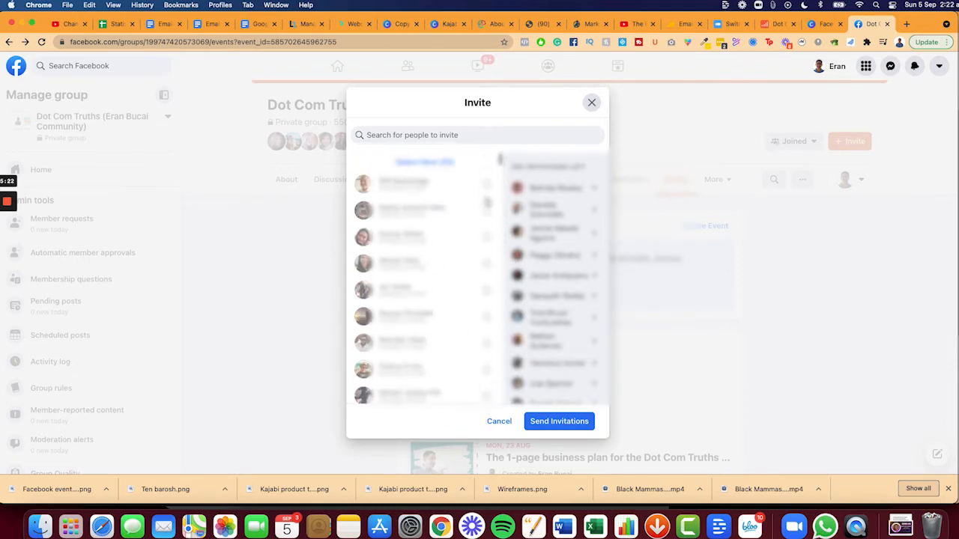
click(436, 162)
scroll(452, 185, down, 10)
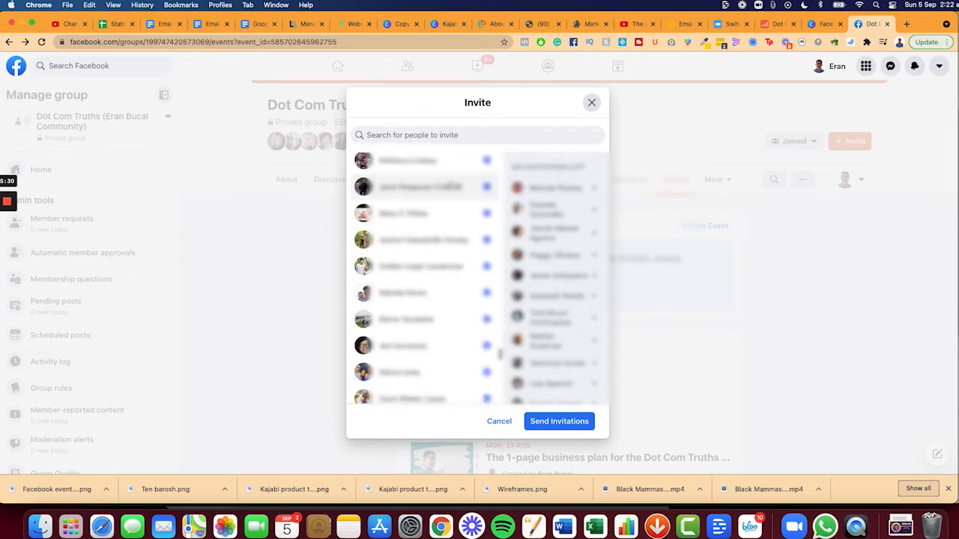
scroll(451, 185, up, 10)
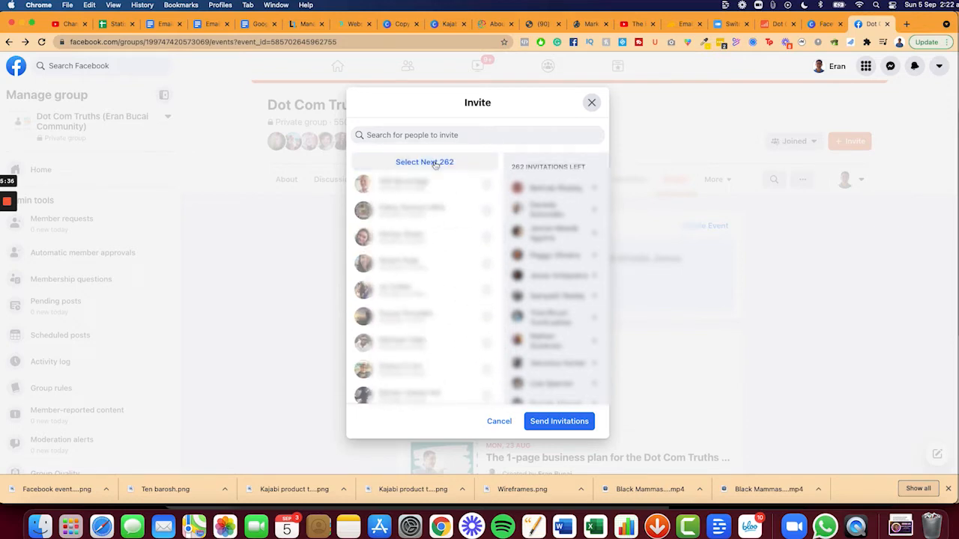
click(563, 421)
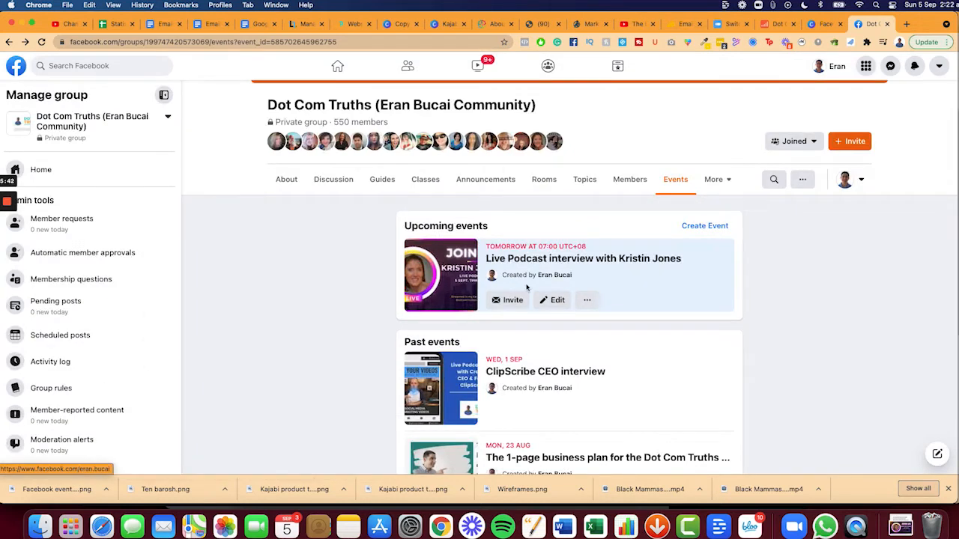
Select the remaining 220 group members in the event's invite list and send their invitations
click(508, 300)
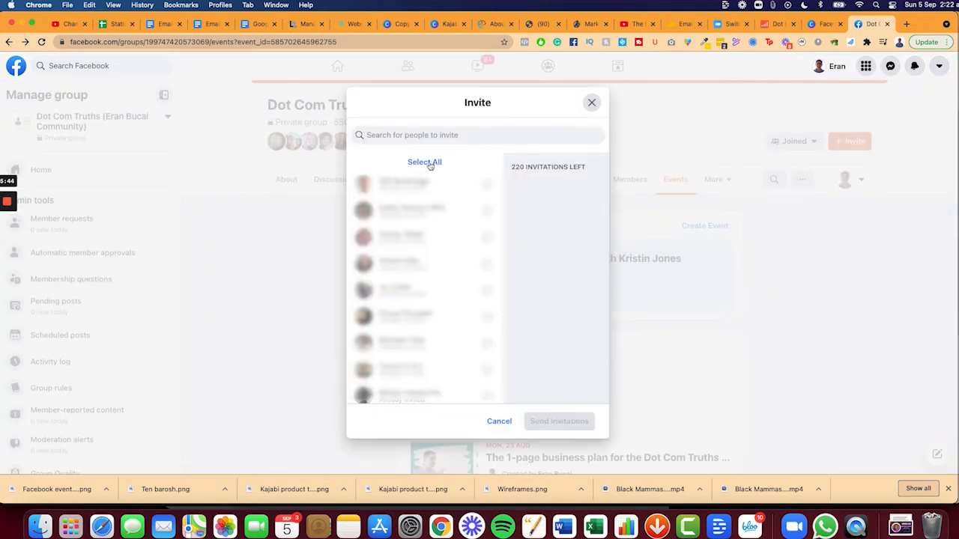
click(430, 164)
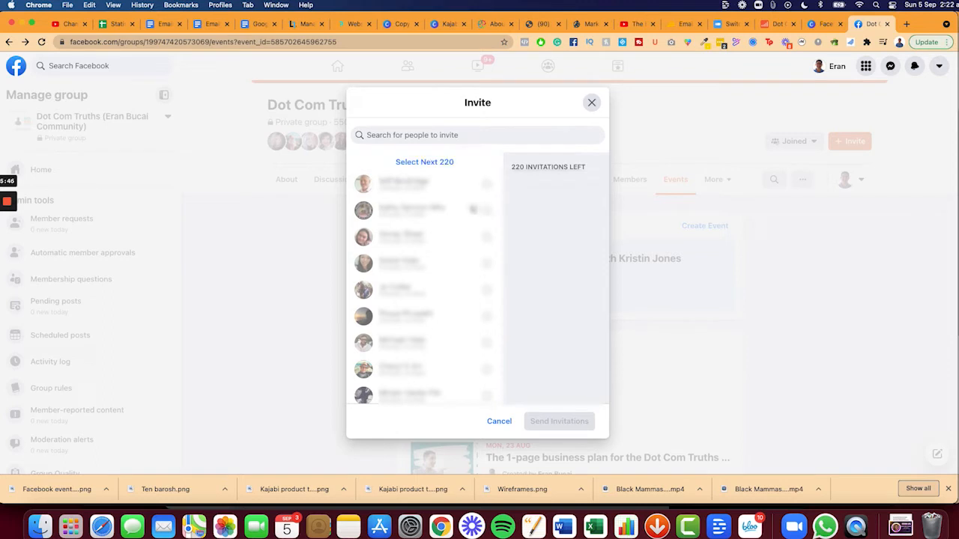
scroll(465, 234, down, 20)
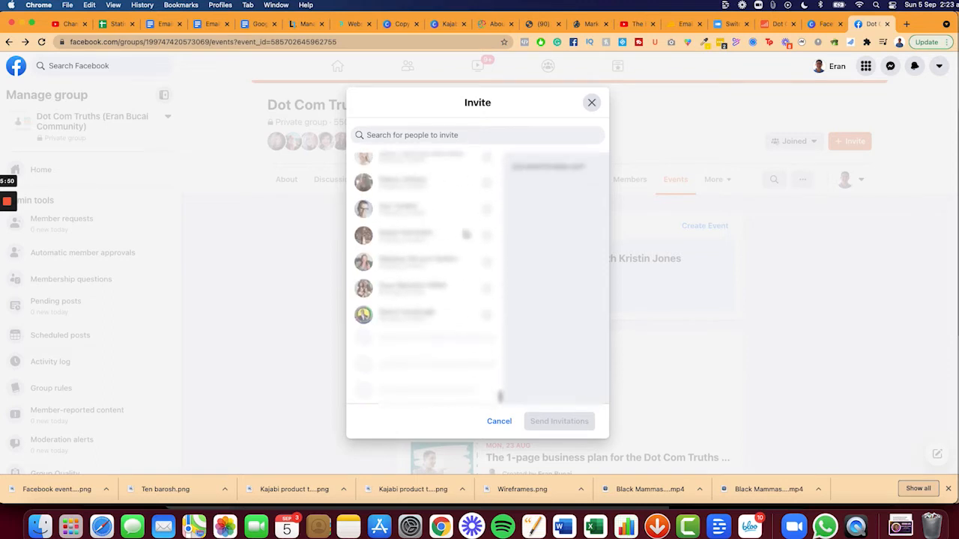
scroll(465, 234, down, 20)
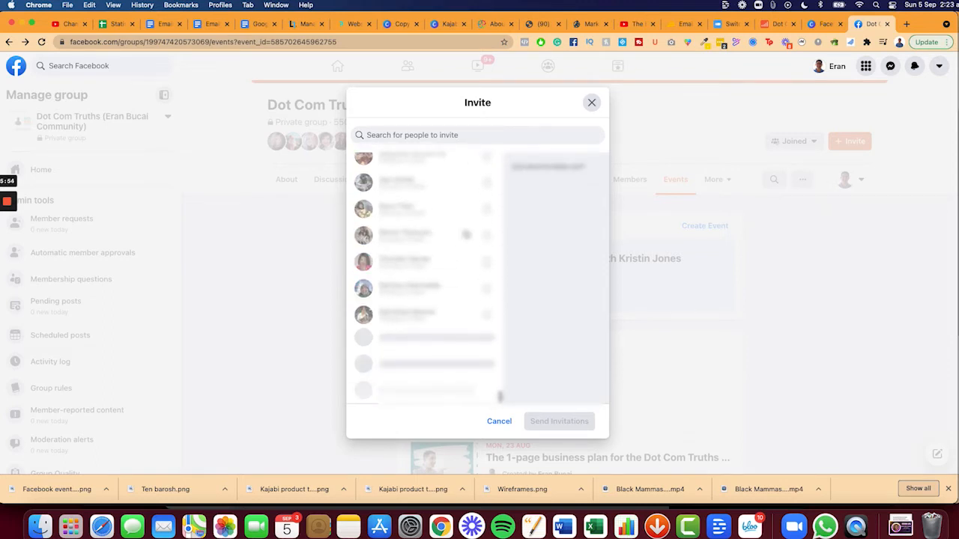
scroll(465, 234, down, 20)
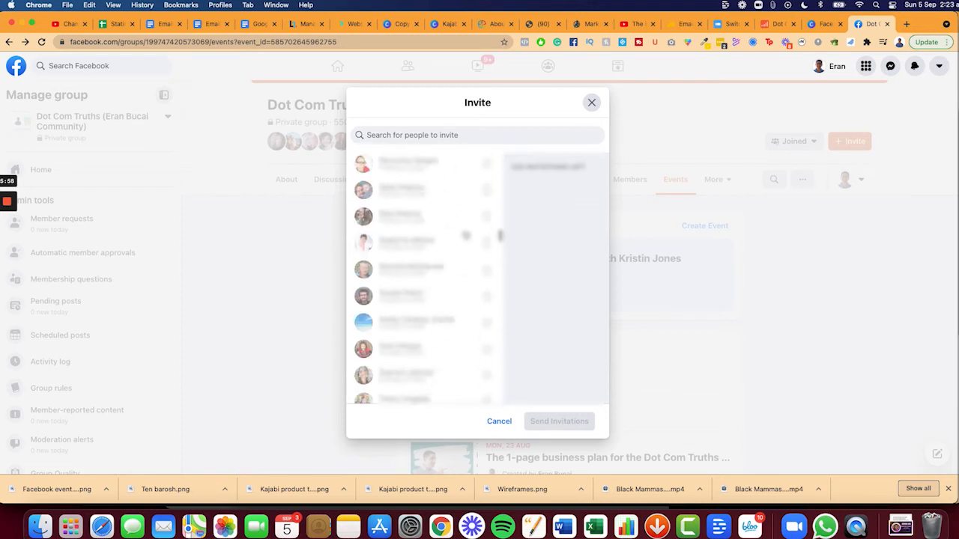
scroll(465, 234, up, 10)
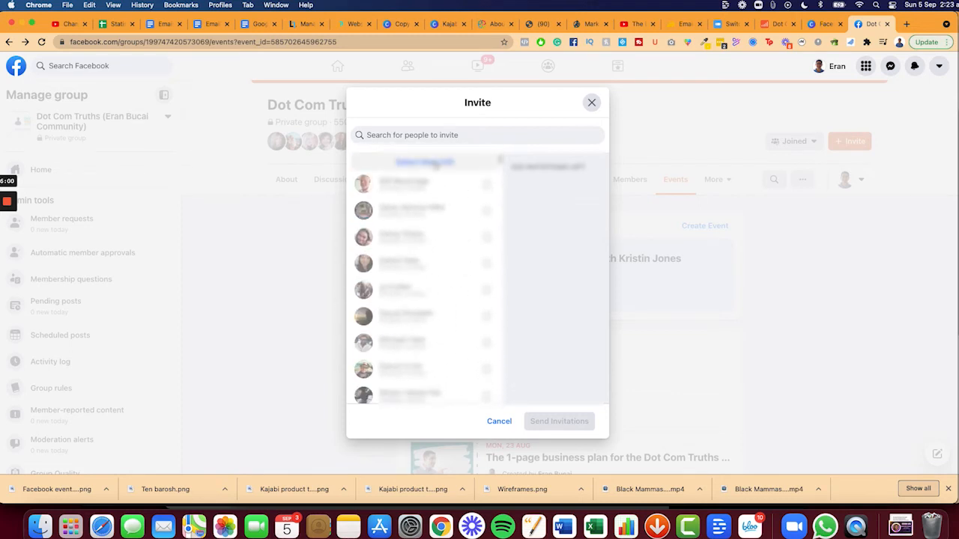
click(431, 163)
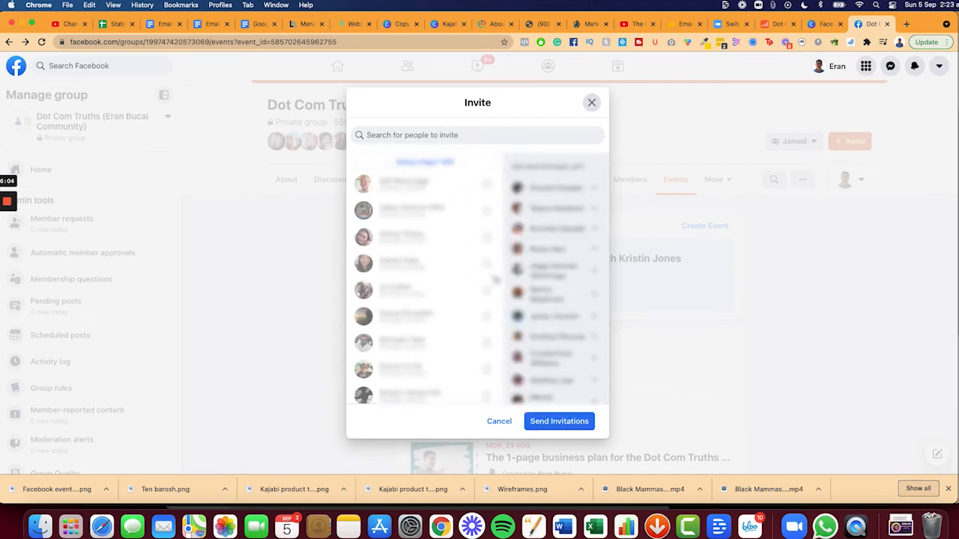
scroll(542, 289, down, 8)
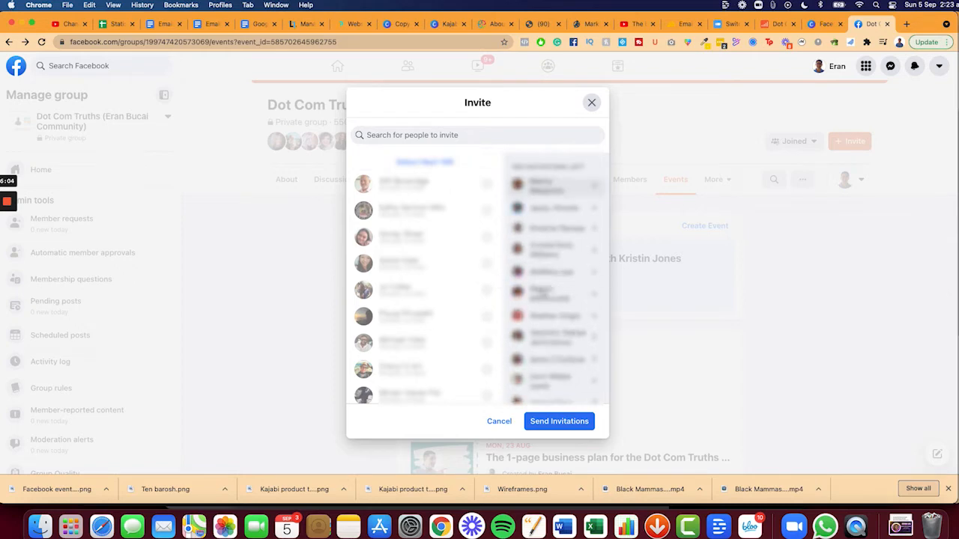
click(559, 421)
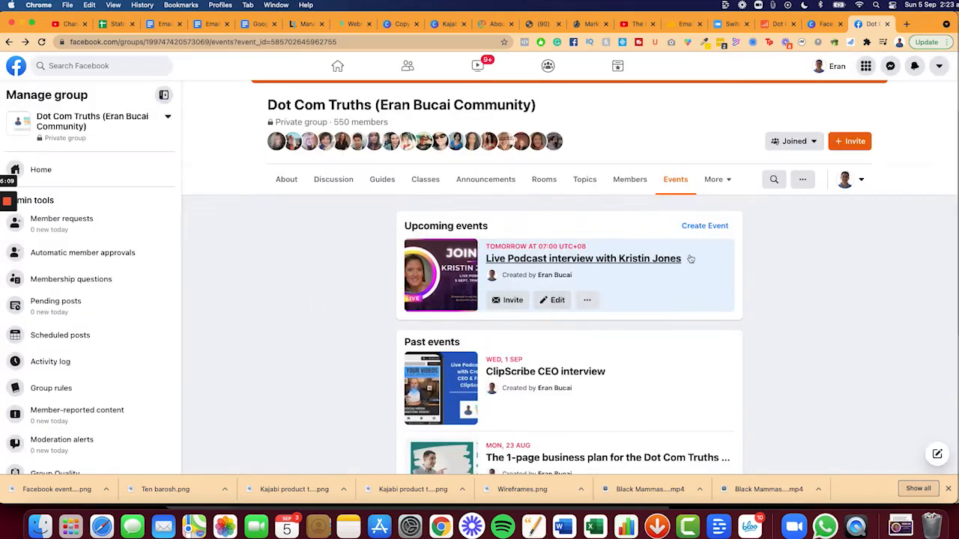
Copy the event's fb.me share link and load it in a new browser tab
click(586, 300)
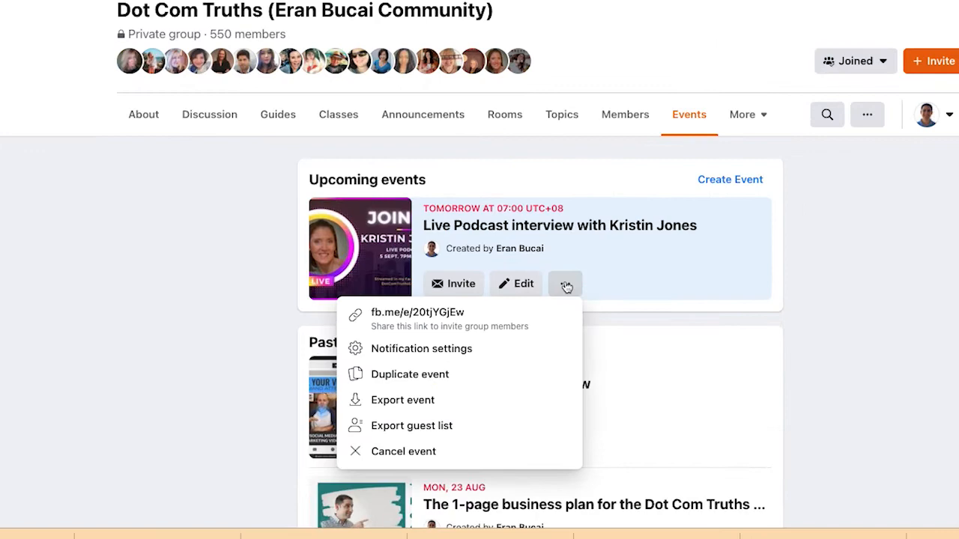
click(433, 322)
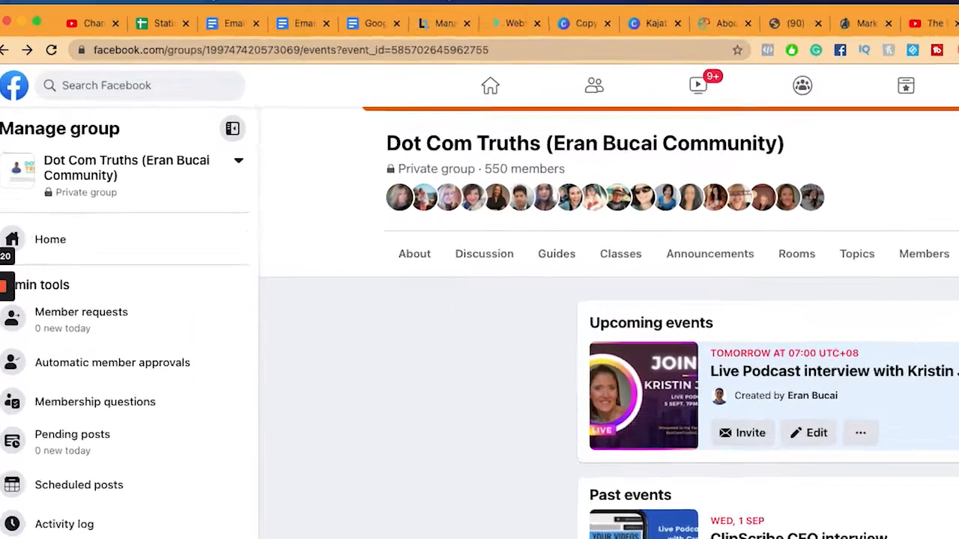
key(super+t)
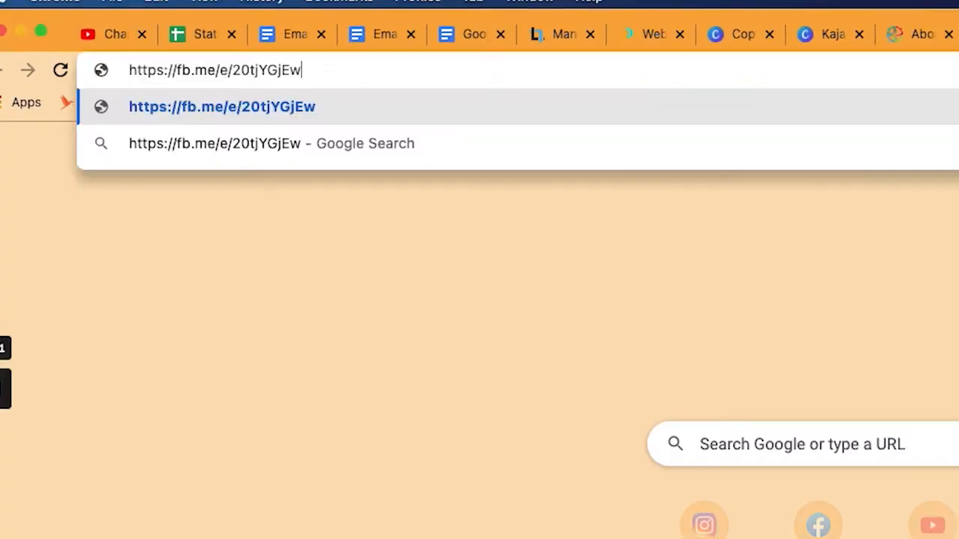
key(Return)
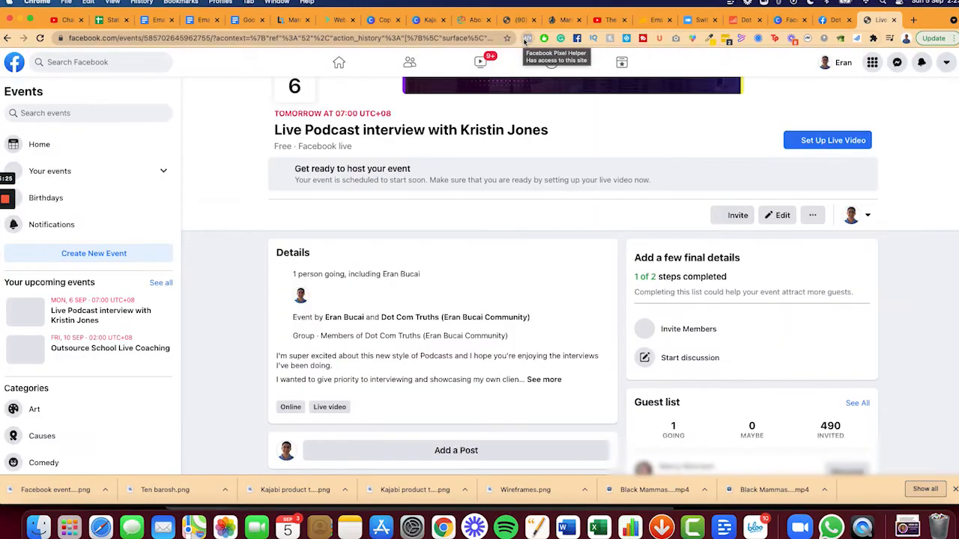
Confirm the guest list shows 490 invited, then start a Messenger contact search
scroll(516, 350, down, 3)
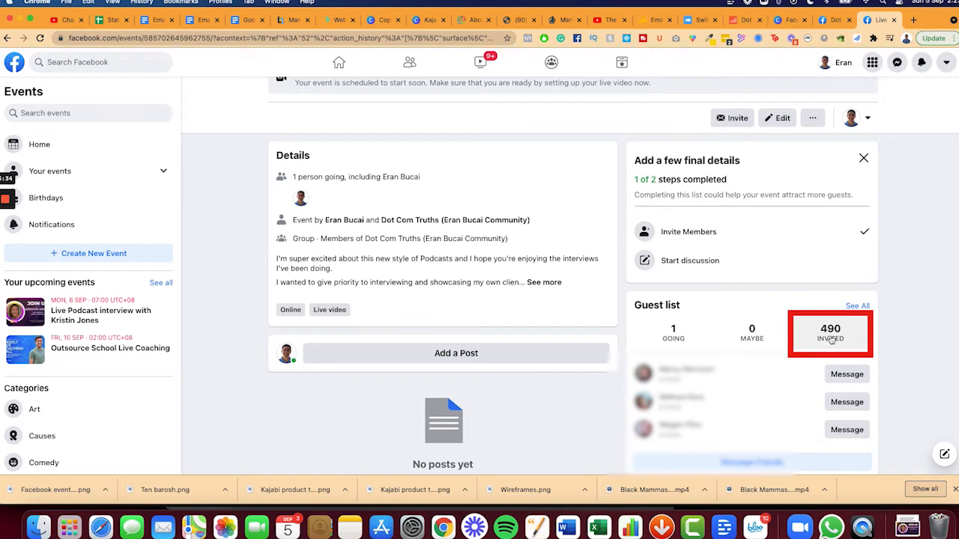
scroll(824, 339, down, 1)
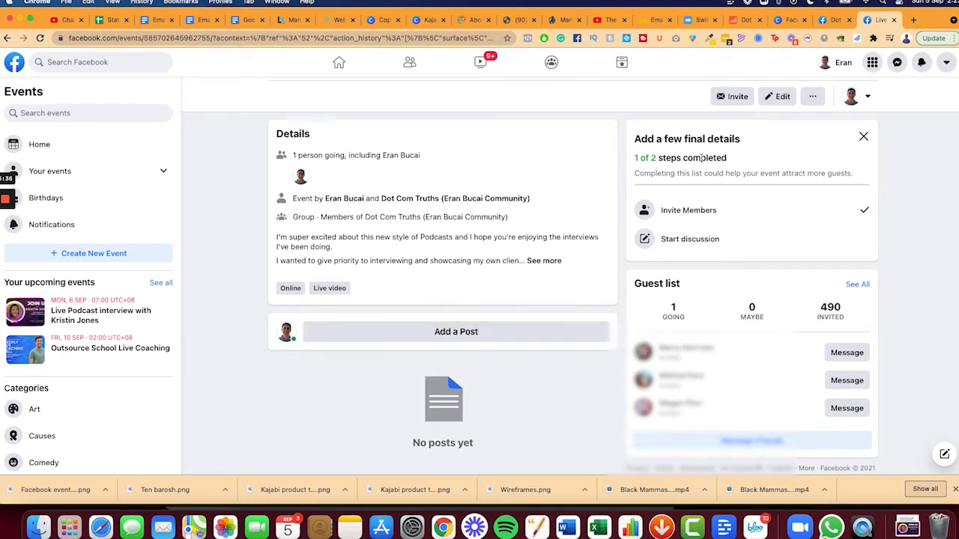
click(897, 62)
click(850, 112)
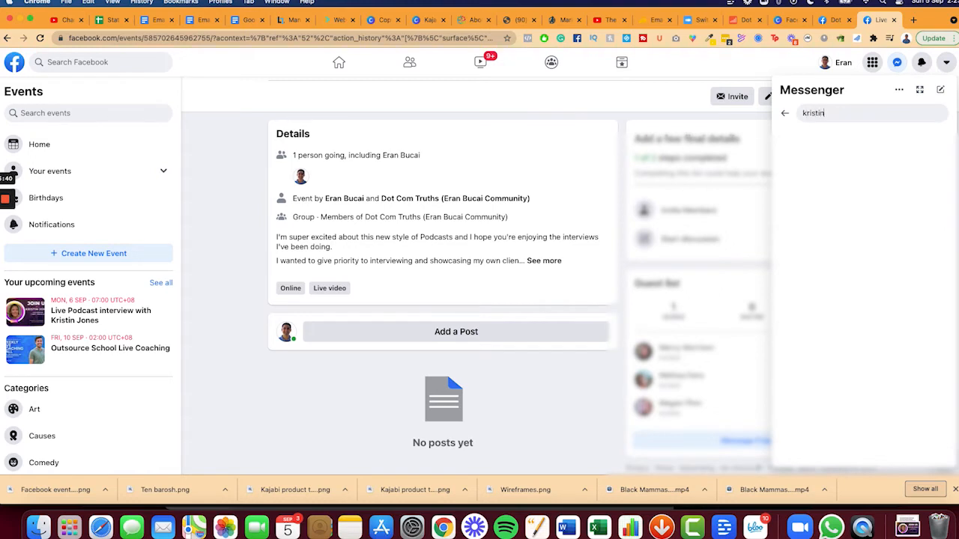
Message the interview guest a greeting plus the pasted event link, then close the chat
click(846, 140)
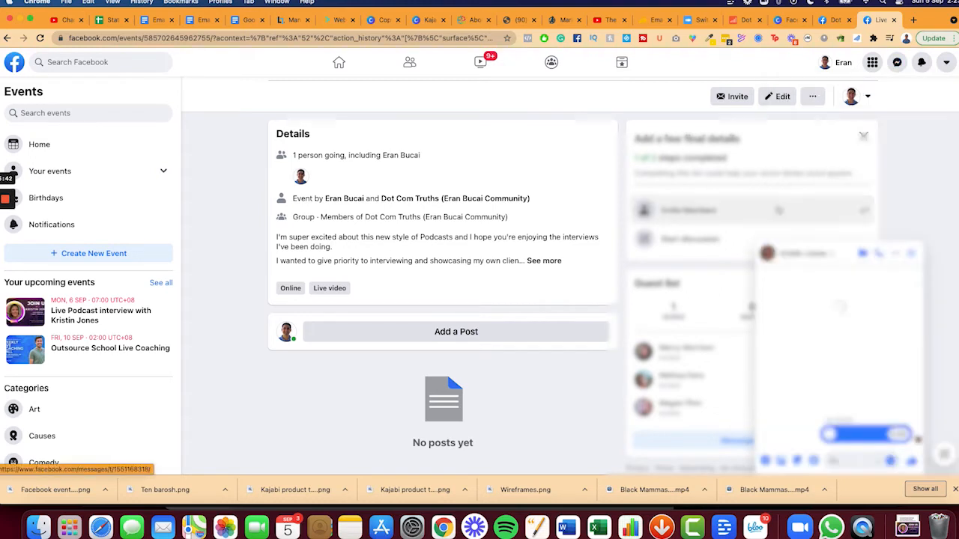
text(Hey)
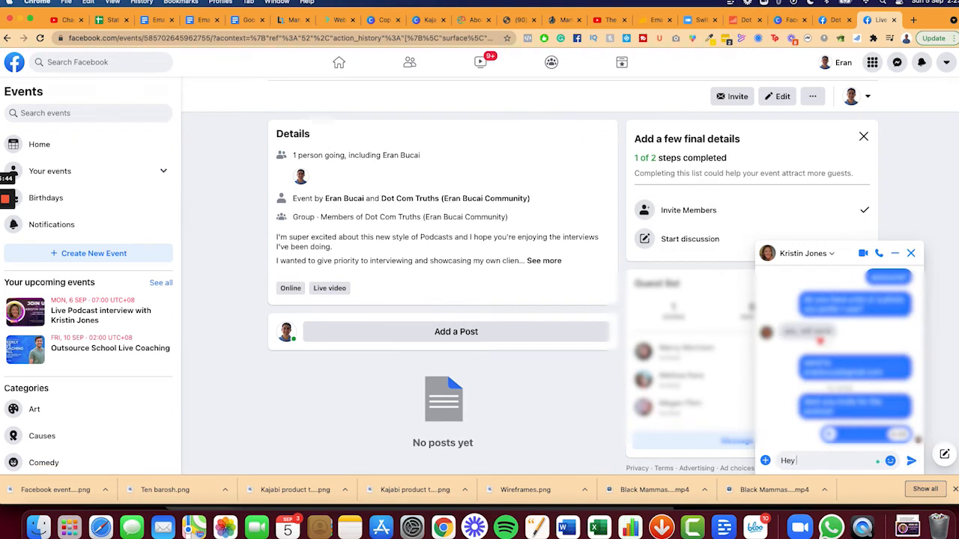
key(Return)
key(Return)
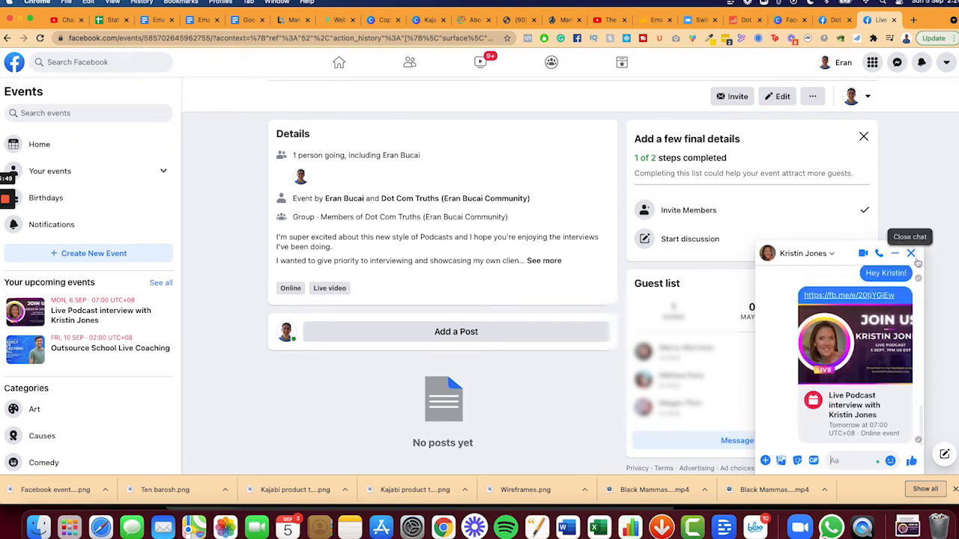
click(911, 254)
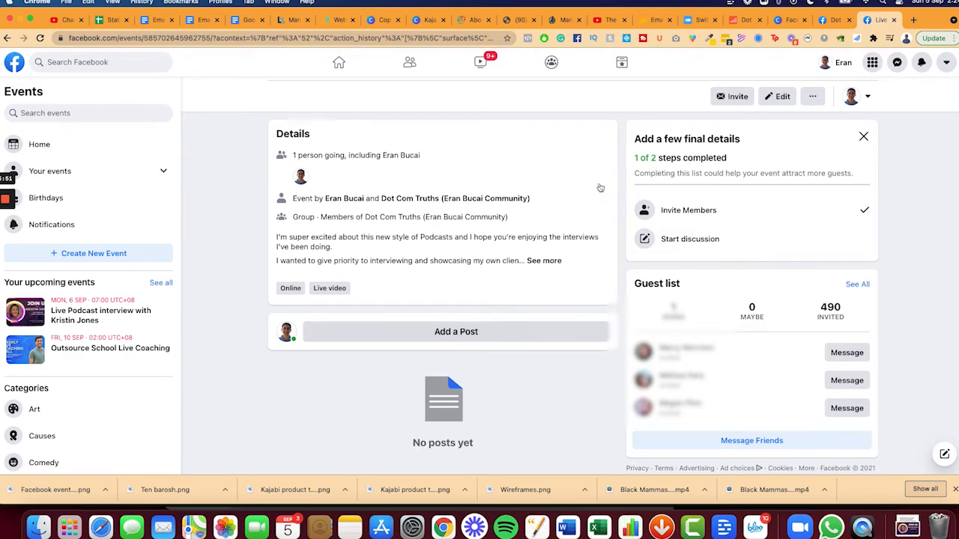
scroll(242, 260, up, 5)
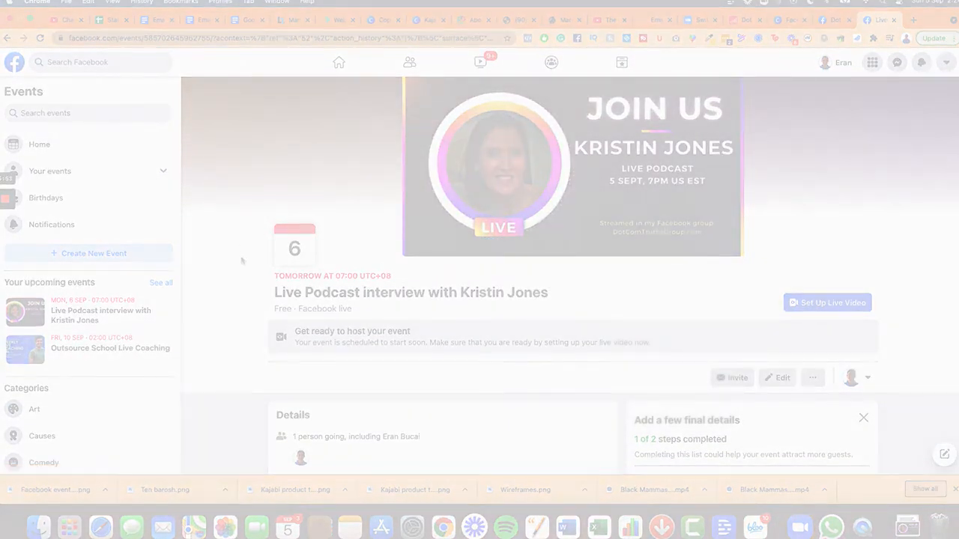